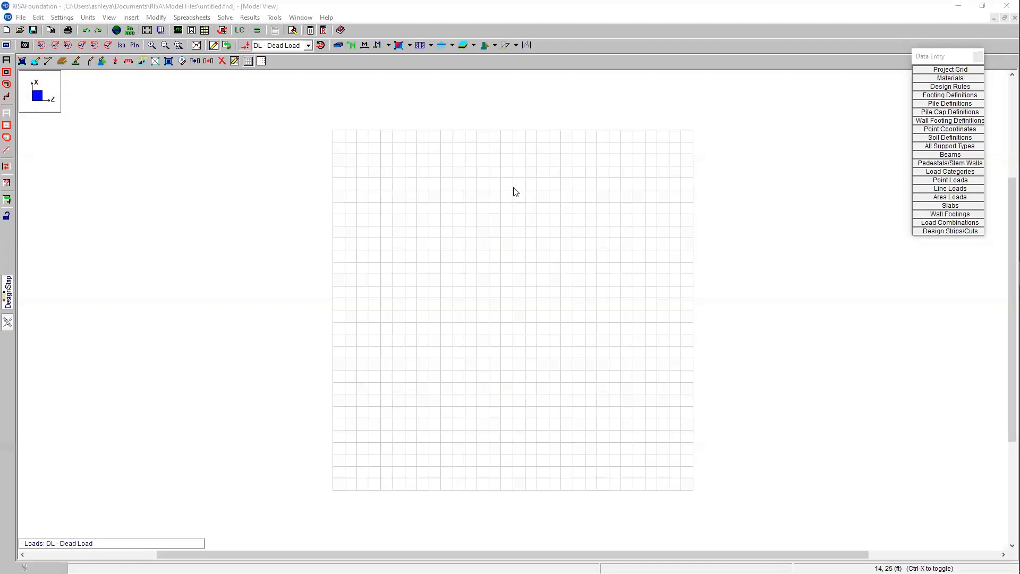
# - Clear the Z and X drawing grid increments (30@1) so the model view shows no grid
pyautogui.moveTo(500, 187); pyautogui.dragTo(496, 186, button='middle')
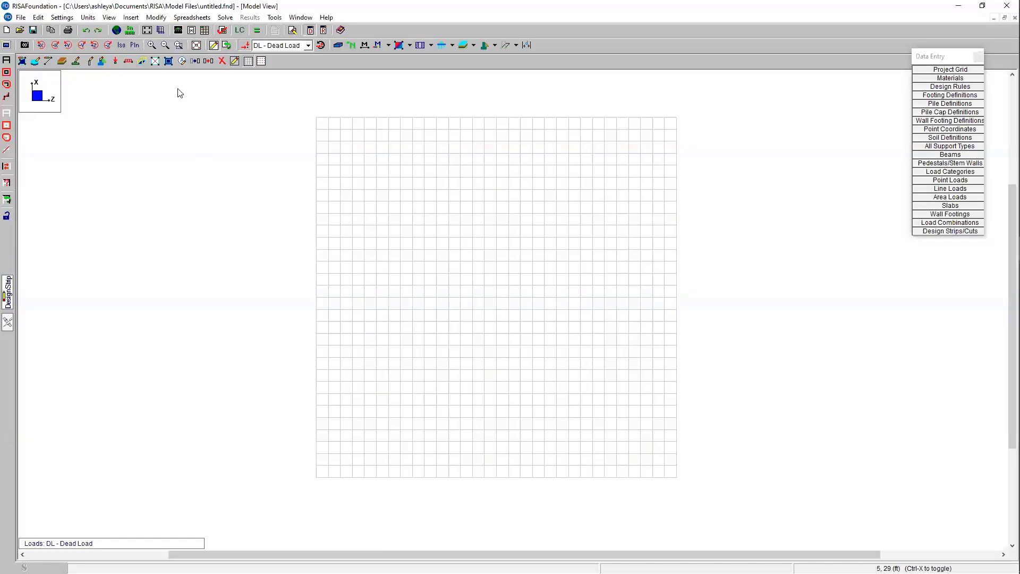
pyautogui.click(159, 18)
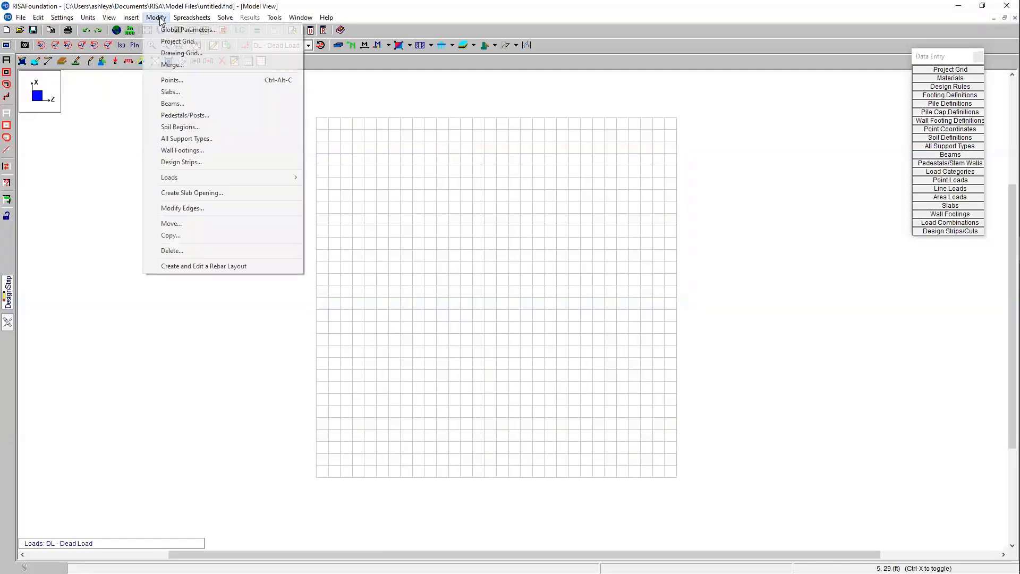
pyautogui.click(178, 52)
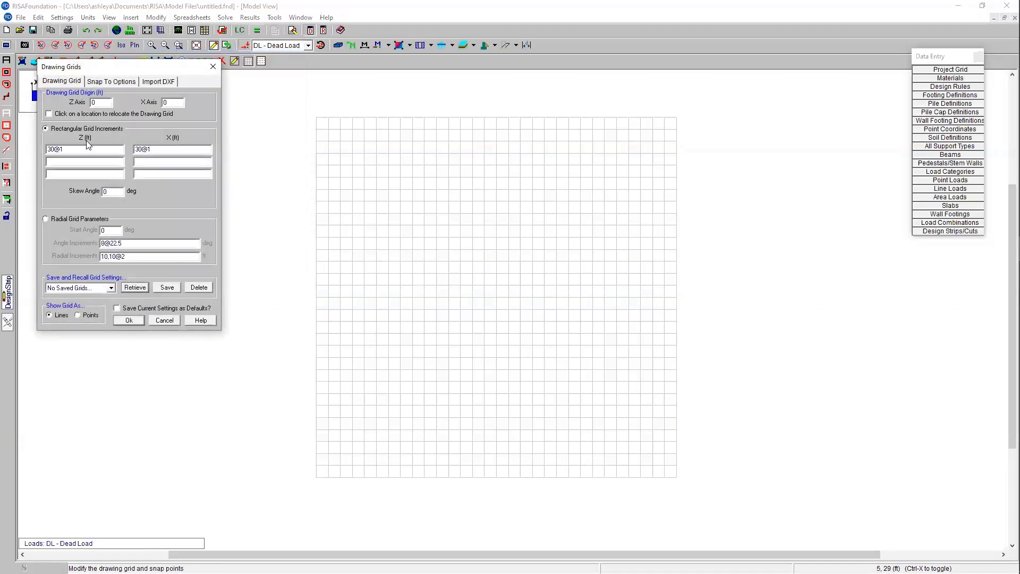
pyautogui.moveTo(86, 150); pyautogui.dragTo(33, 151)
pyautogui.moveTo(181, 151); pyautogui.dragTo(137, 151)
pyautogui.press('Delete')
pyautogui.click(124, 320)
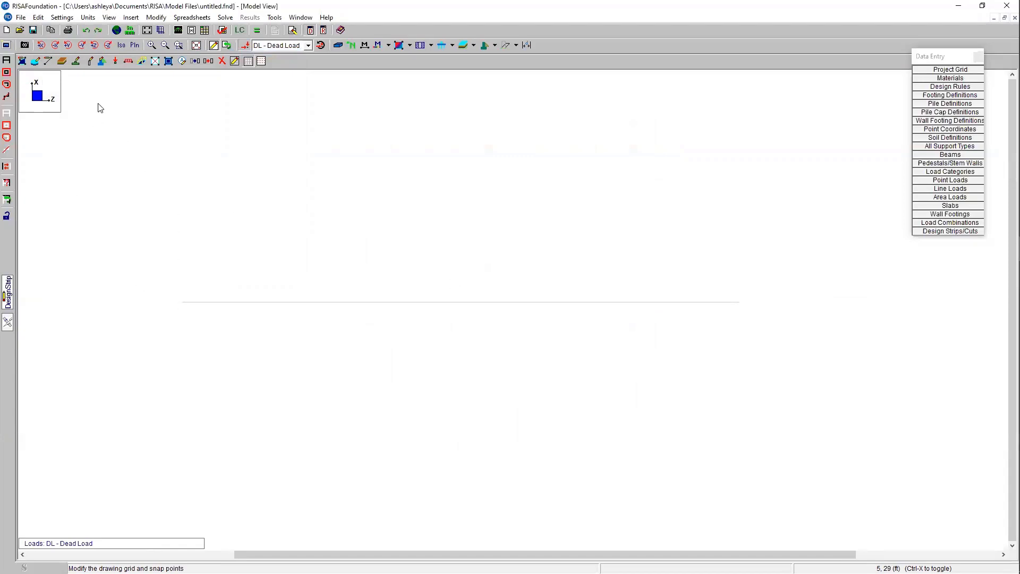
pyautogui.click(103, 62)
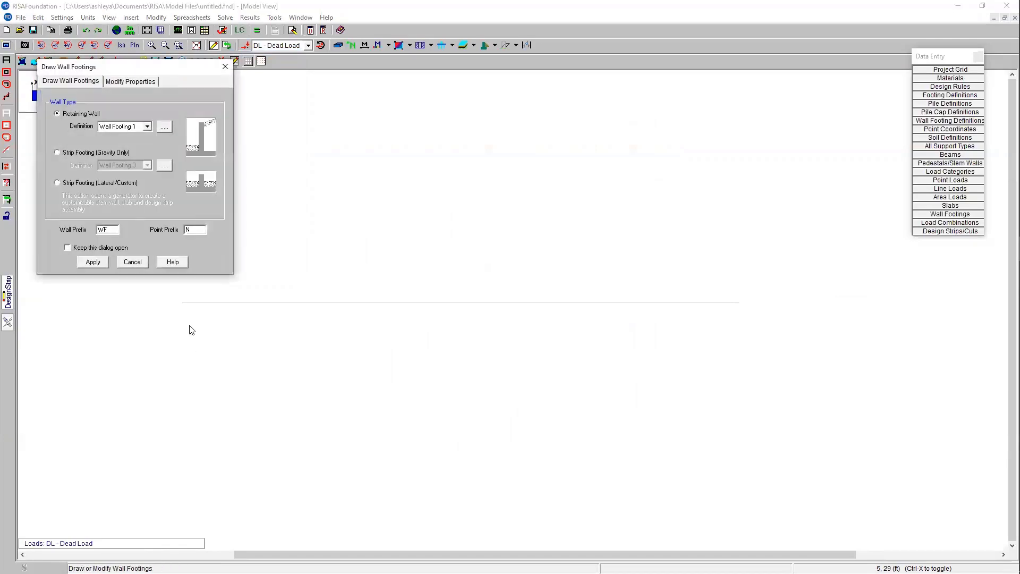
pyautogui.moveTo(185, 72); pyautogui.dragTo(261, 75)
pyautogui.click(220, 125)
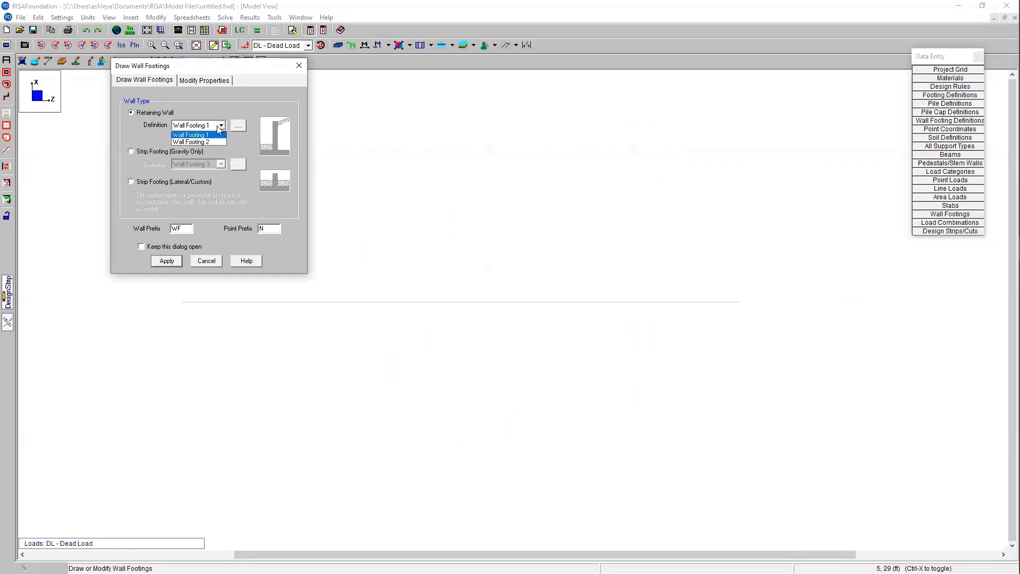
pyautogui.click(220, 135)
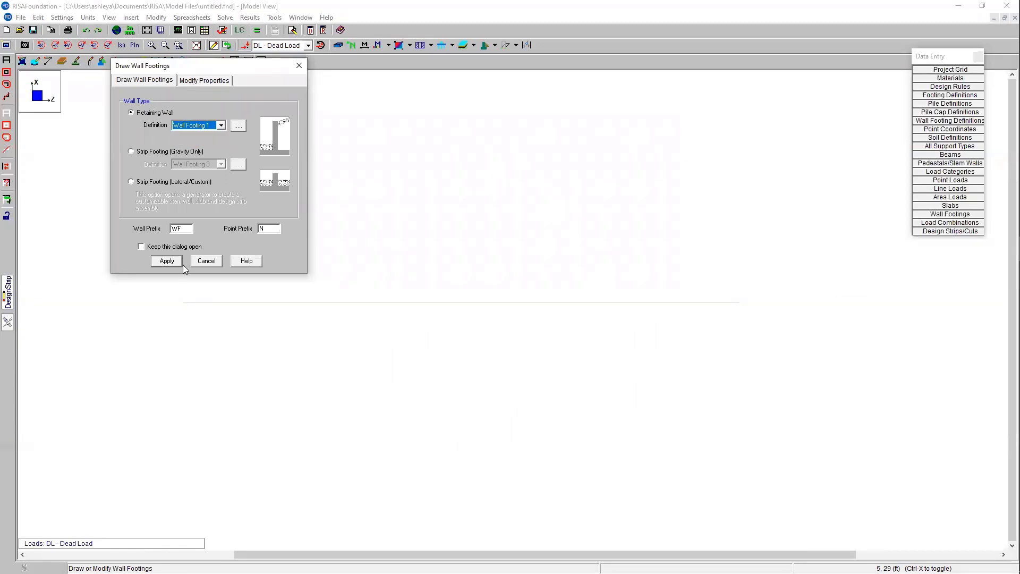
pyautogui.click(238, 129)
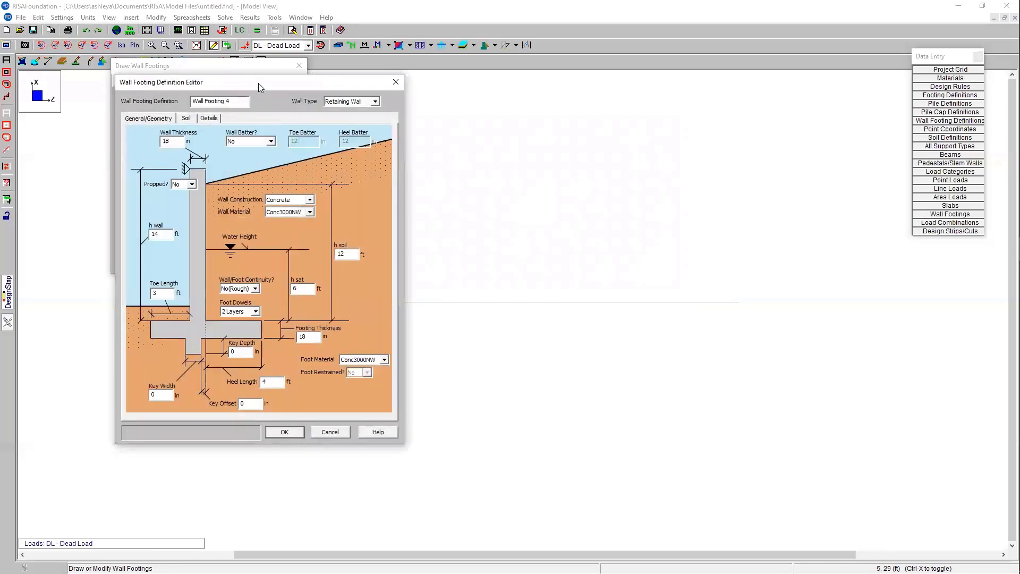
pyautogui.moveTo(258, 83); pyautogui.dragTo(374, 63)
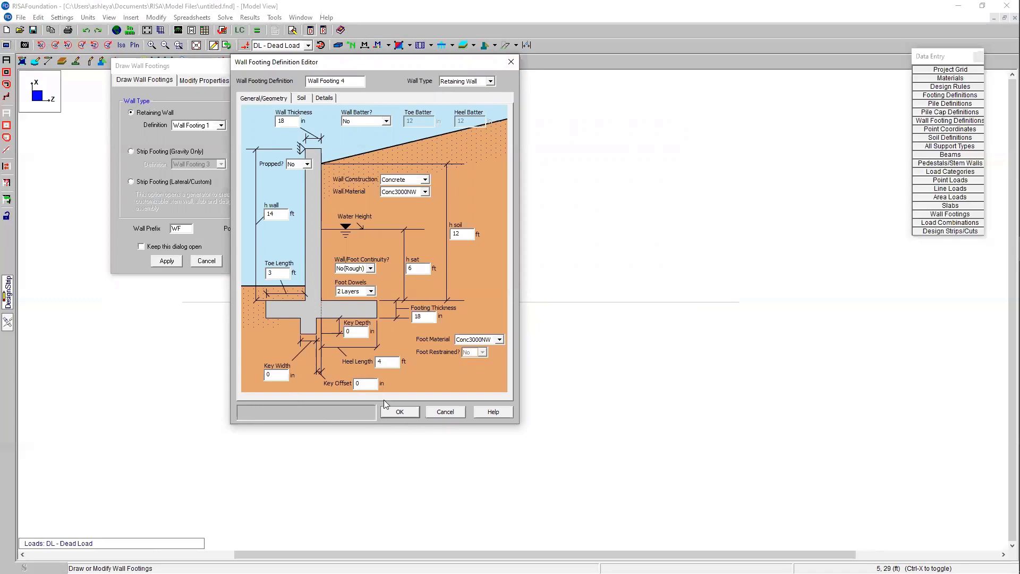
pyautogui.click(445, 412)
pyautogui.click(205, 261)
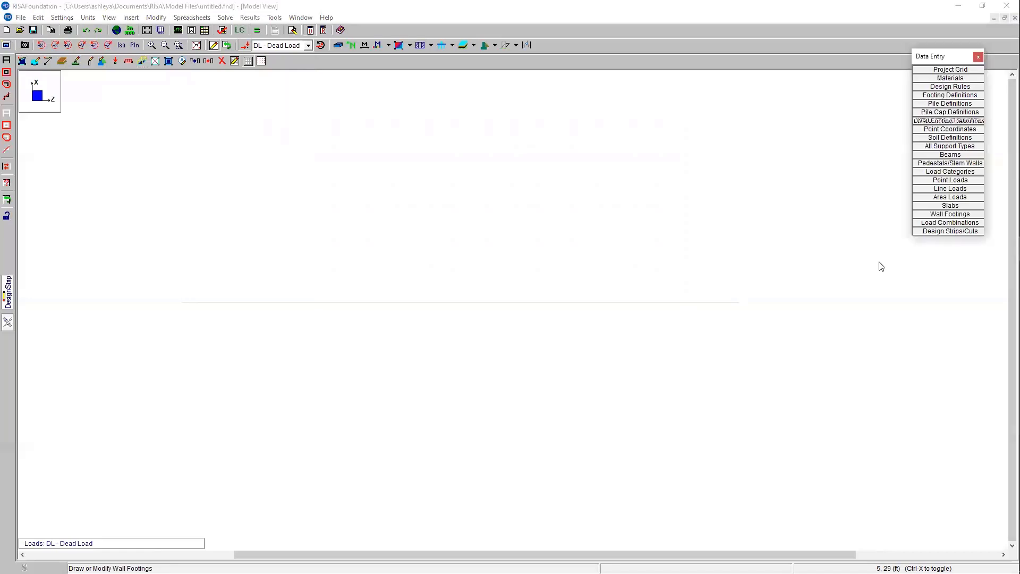
# - Copy Wall Footing 3 into a new fourth definition labelled 'Basement Wall'
pyautogui.click(951, 121)
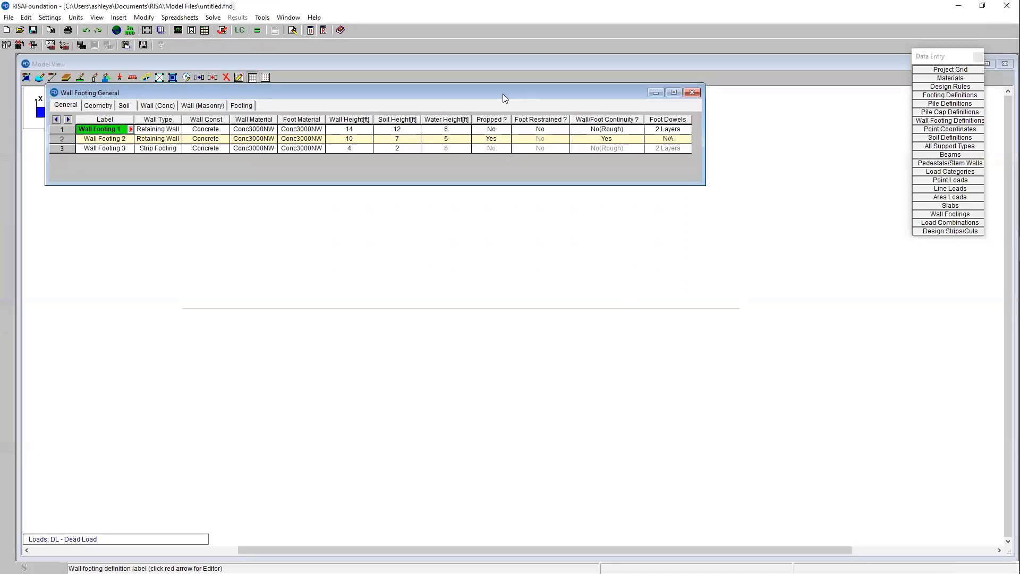
pyautogui.moveTo(505, 98); pyautogui.dragTo(547, 142)
pyautogui.click(153, 193)
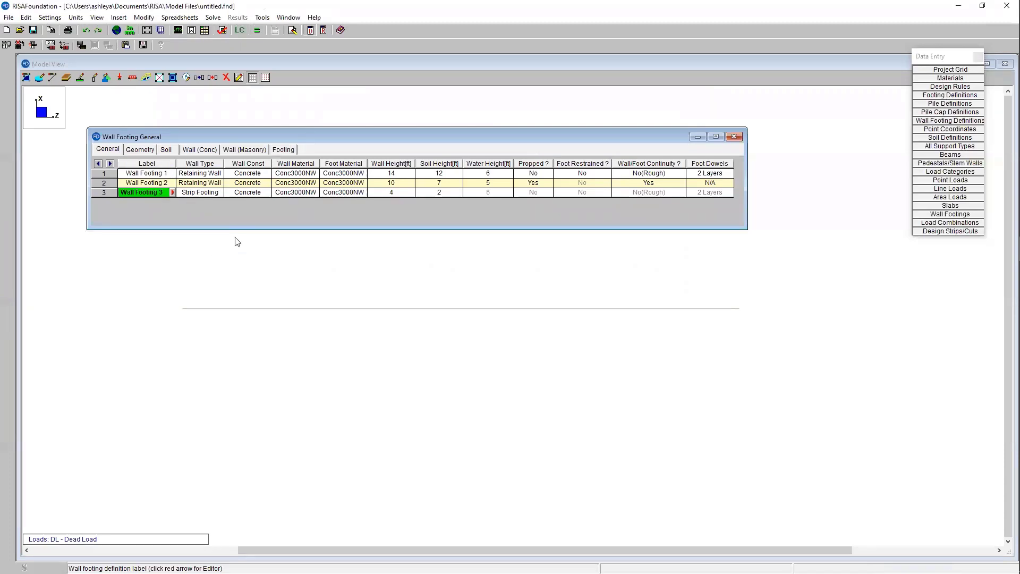
pyautogui.press('Down')
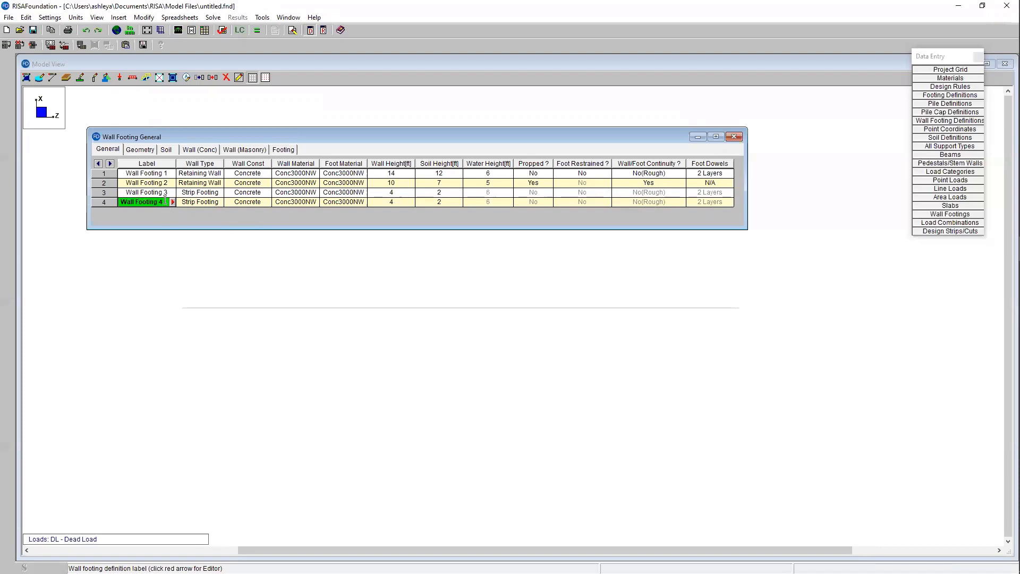
pyautogui.moveTo(164, 202); pyautogui.dragTo(118, 200)
pyautogui.write('Basement Wall')
pyautogui.press('Tab')
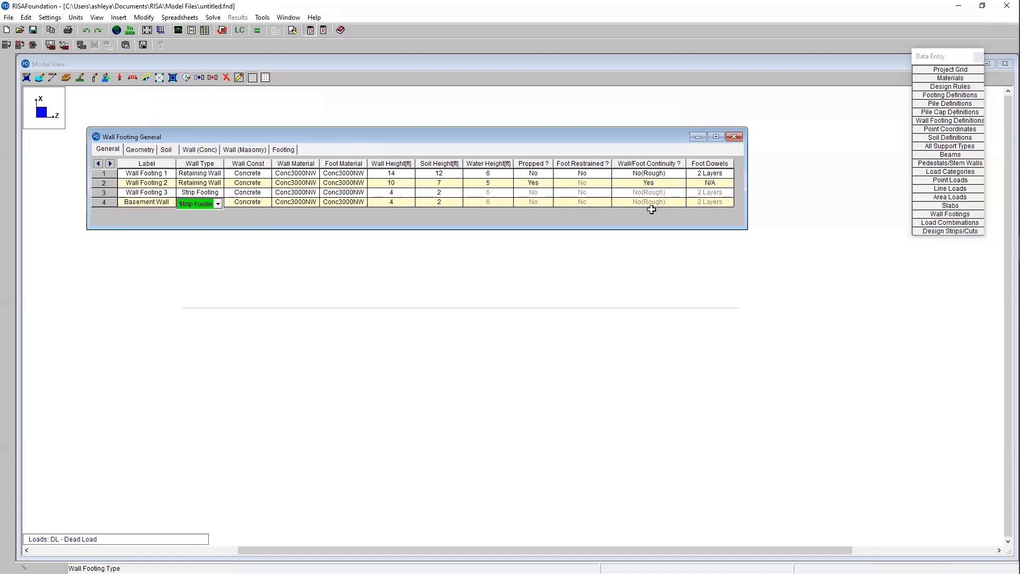
pyautogui.click(155, 203)
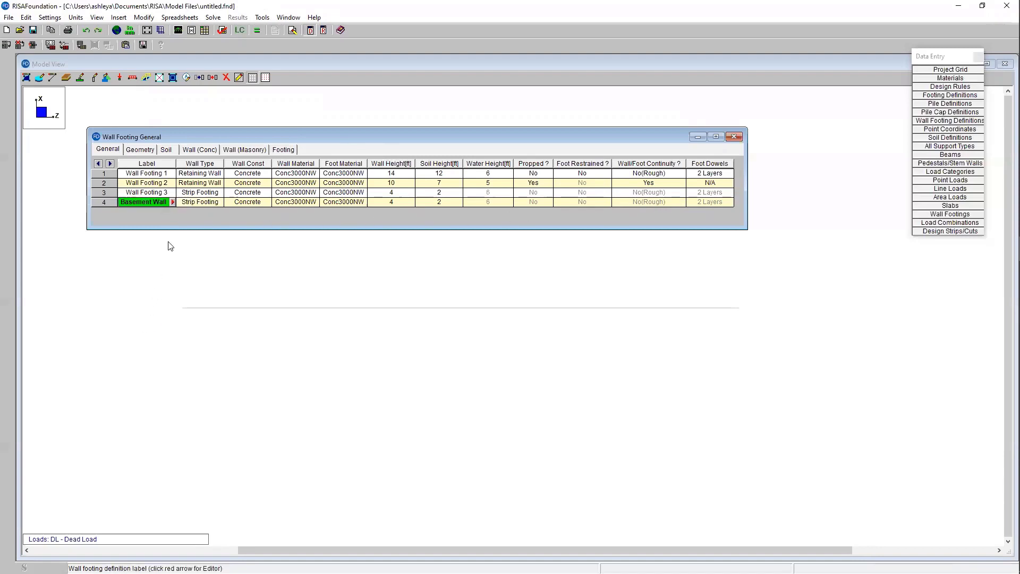
# - Open the Basement Wall definition editor and show the Wall Type choices
pyautogui.click(172, 203)
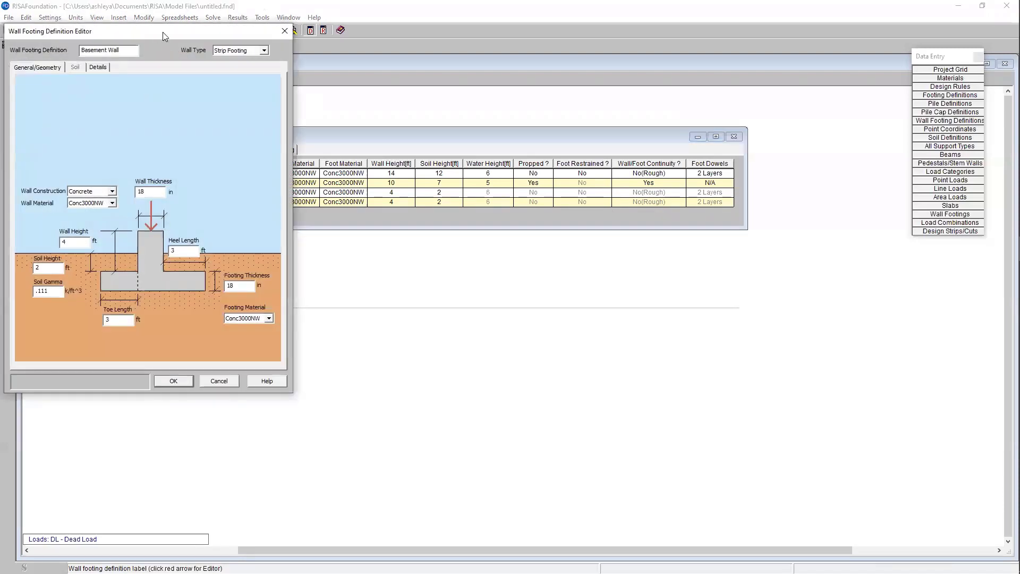
pyautogui.moveTo(162, 32); pyautogui.dragTo(482, 70)
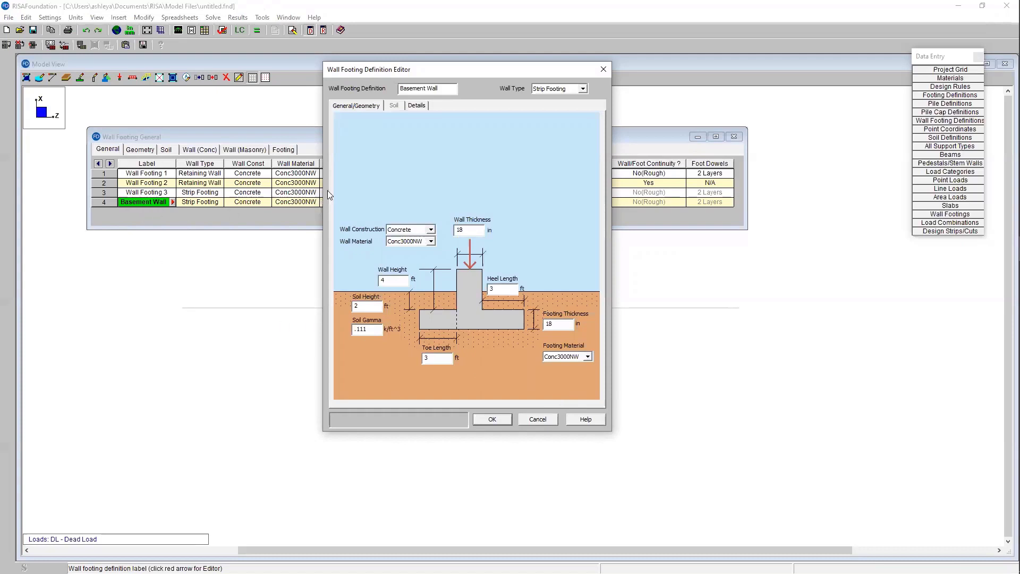
pyautogui.click(561, 90)
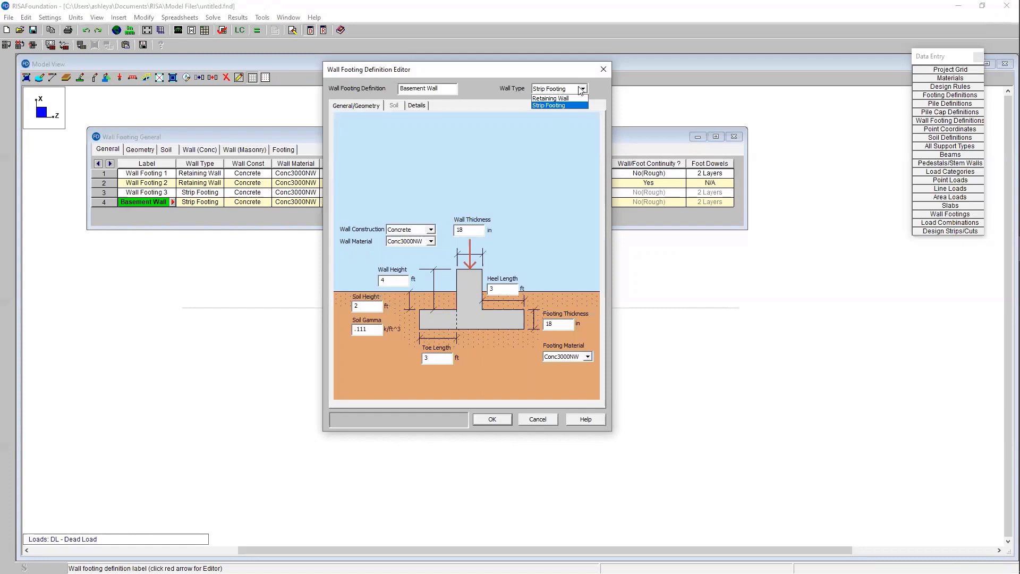
# - Make Basement Wall a propped retaining wall
pyautogui.click(553, 98)
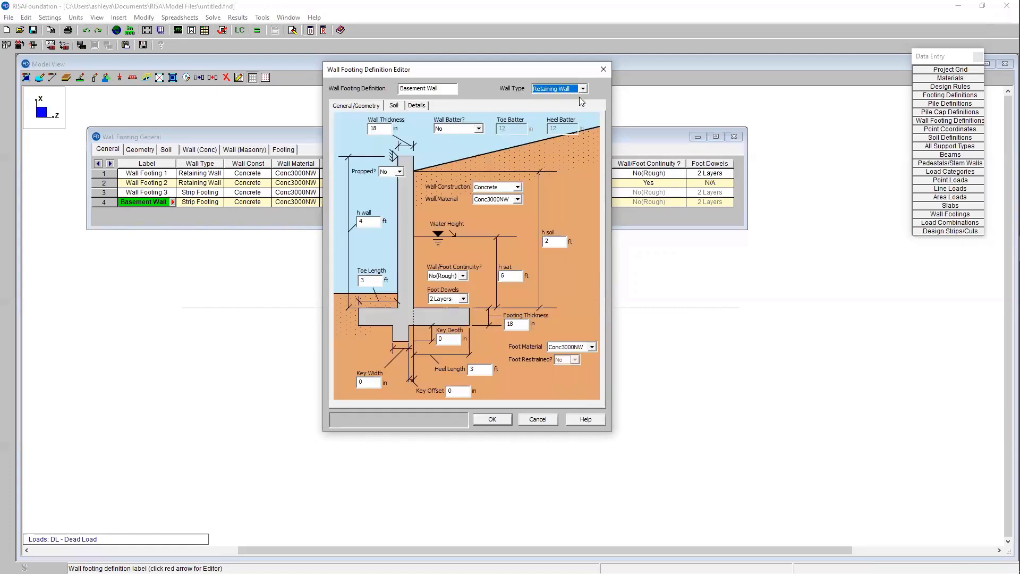
pyautogui.click(401, 172)
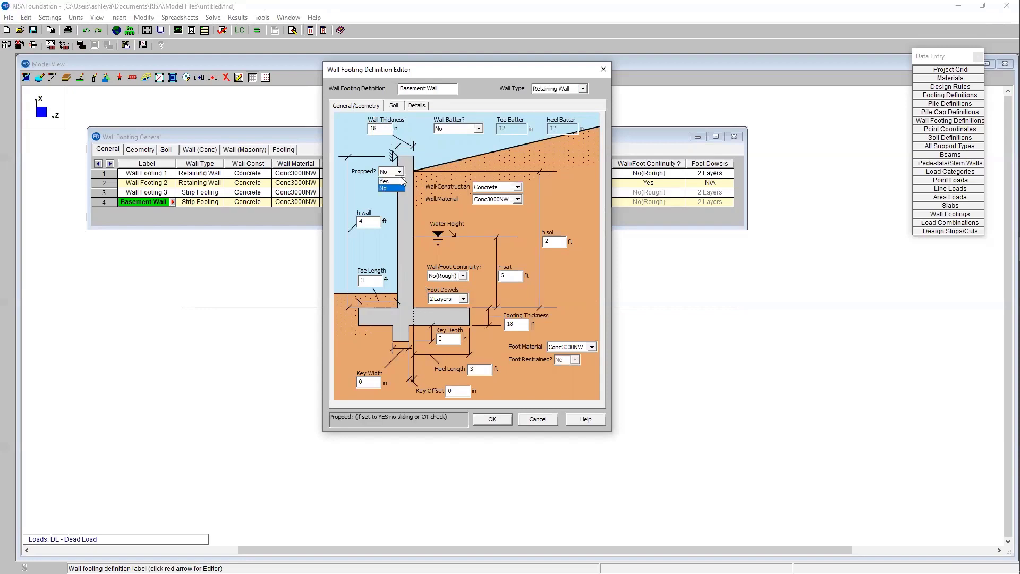
pyautogui.click(399, 182)
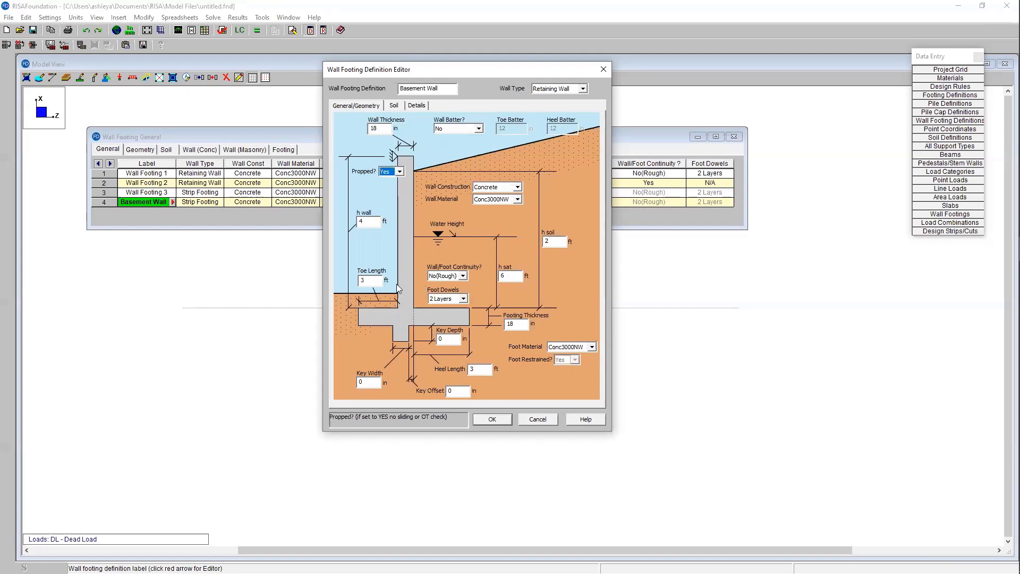
# - Set an 18 ft wall height and 17 ft retained soil height
pyautogui.click(360, 221)
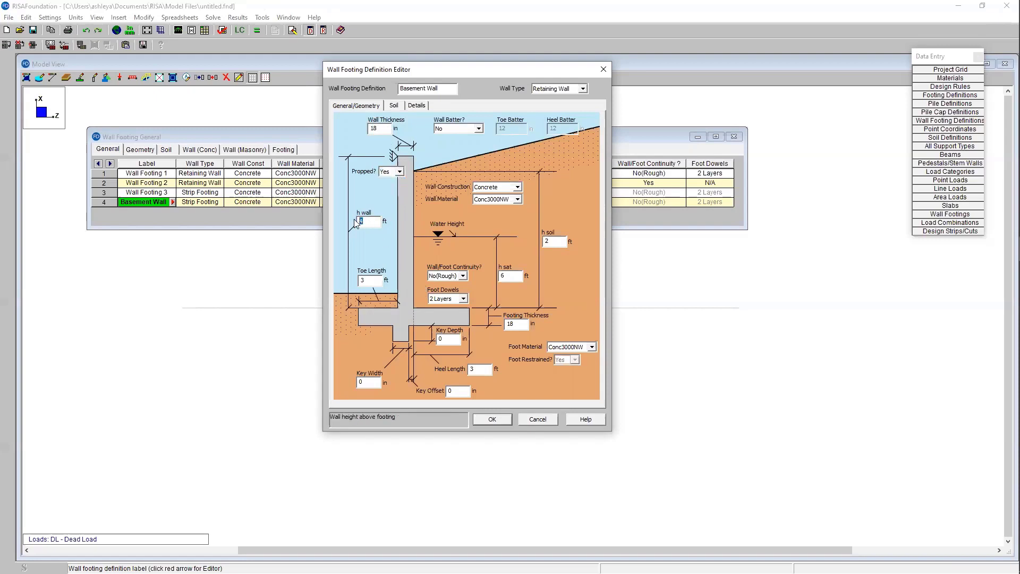
pyautogui.click(363, 280)
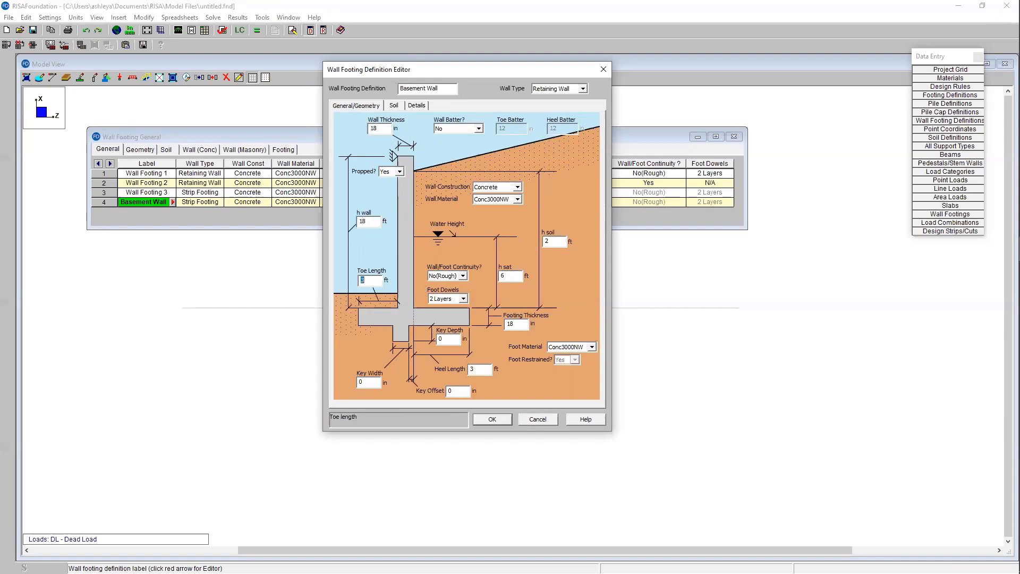
pyautogui.click(553, 241)
pyautogui.write('17')
pyautogui.click(463, 277)
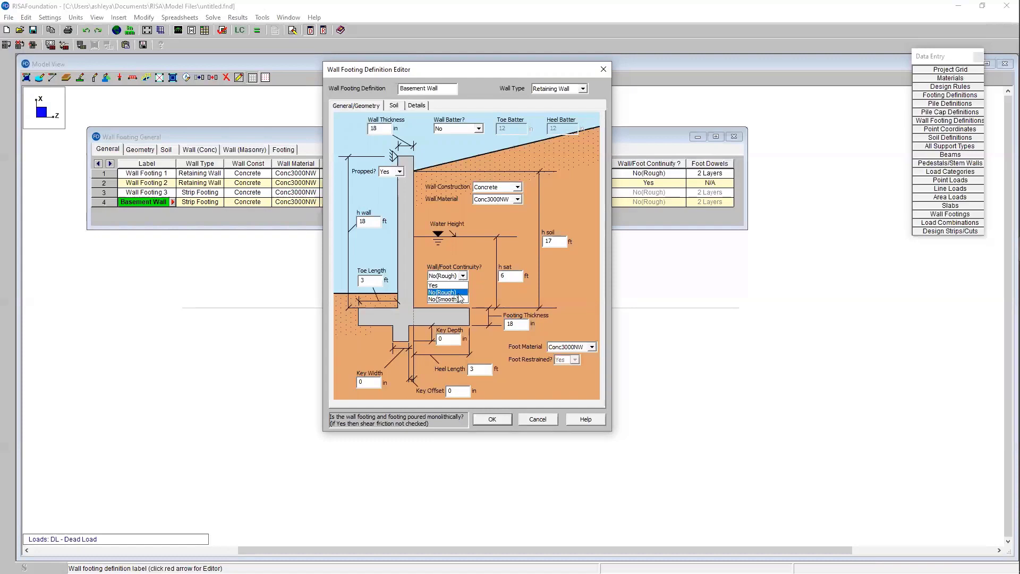
# - Keep No(Rough) wall/footing continuity and set a 4 ft heel length
pyautogui.click(459, 293)
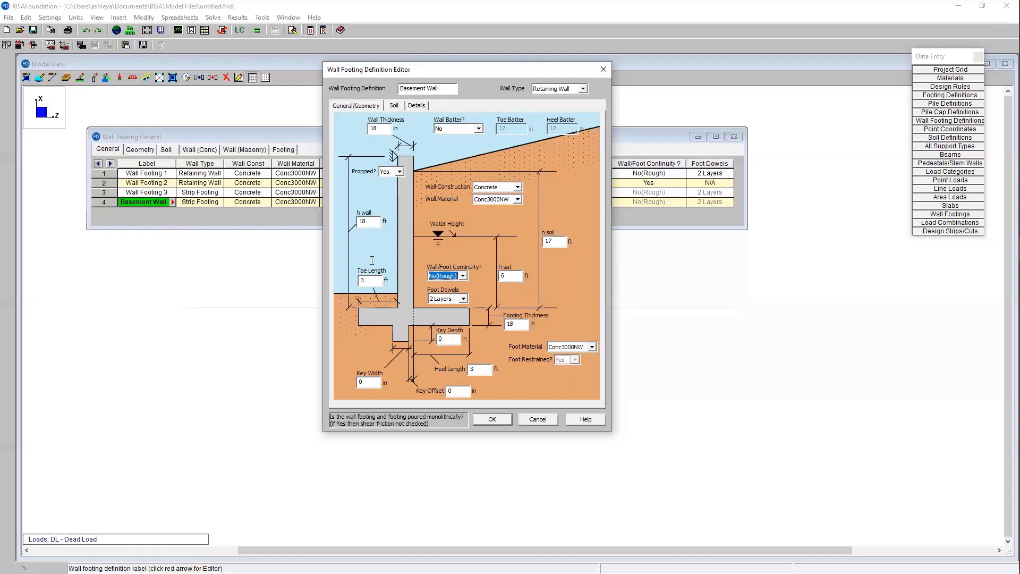
pyautogui.click(470, 369)
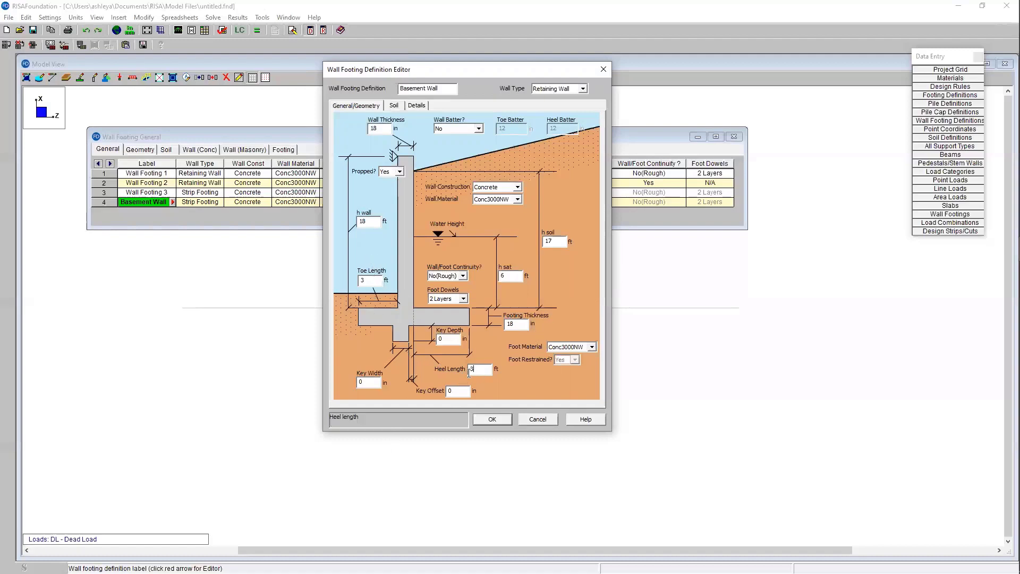
pyautogui.write('4')
pyautogui.press('Tab')
# - Keep concrete wall construction and use Conc4000NW for both wall and footing materials
pyautogui.click(491, 188)
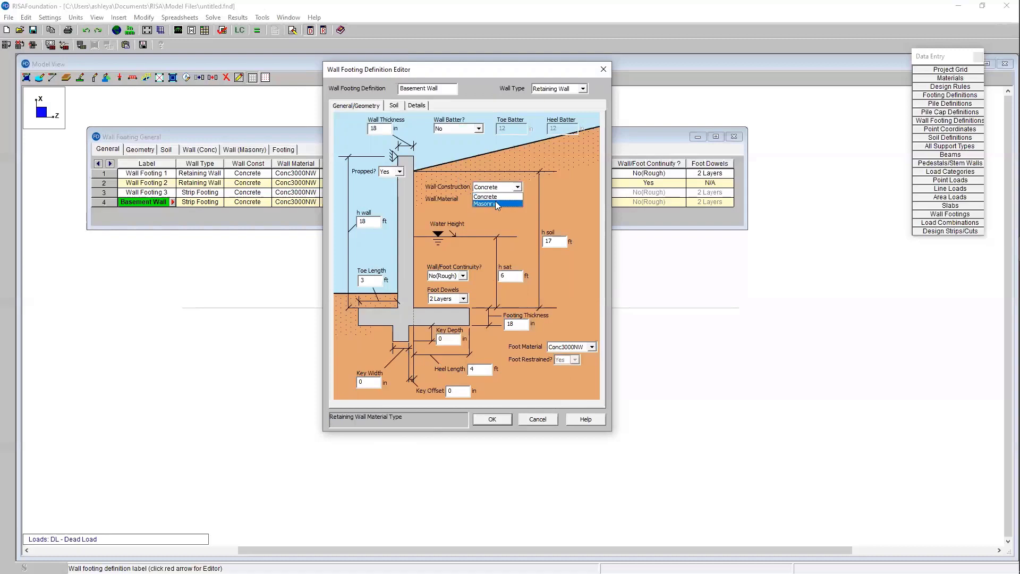
pyautogui.click(501, 279)
pyautogui.click(511, 200)
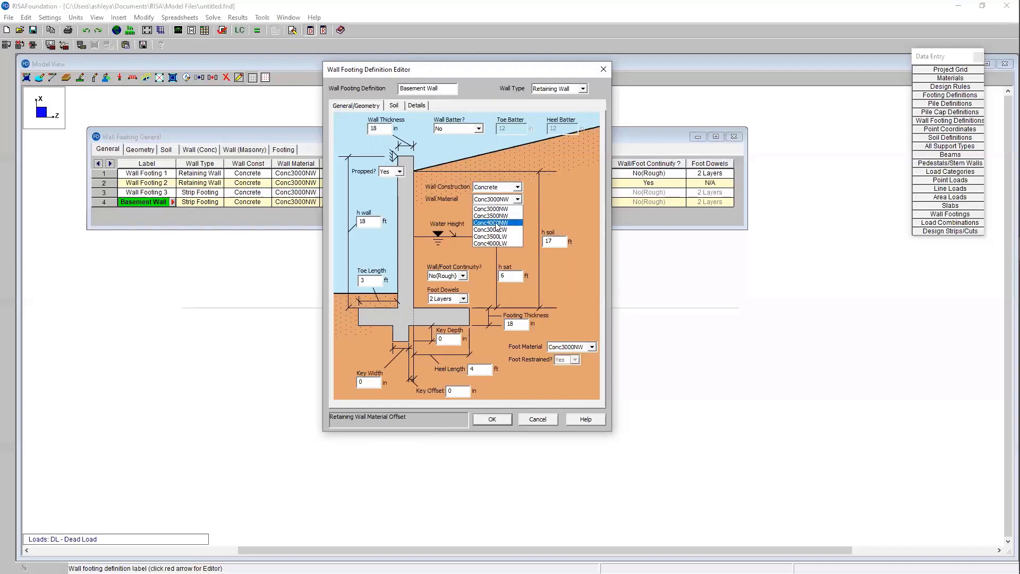
pyautogui.click(485, 224)
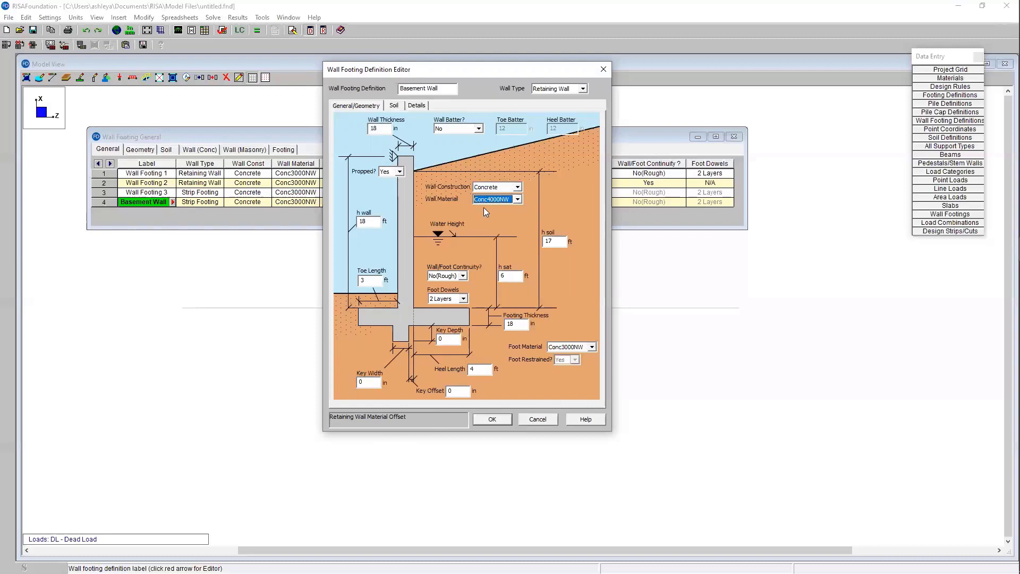
pyautogui.click(578, 347)
pyautogui.click(567, 369)
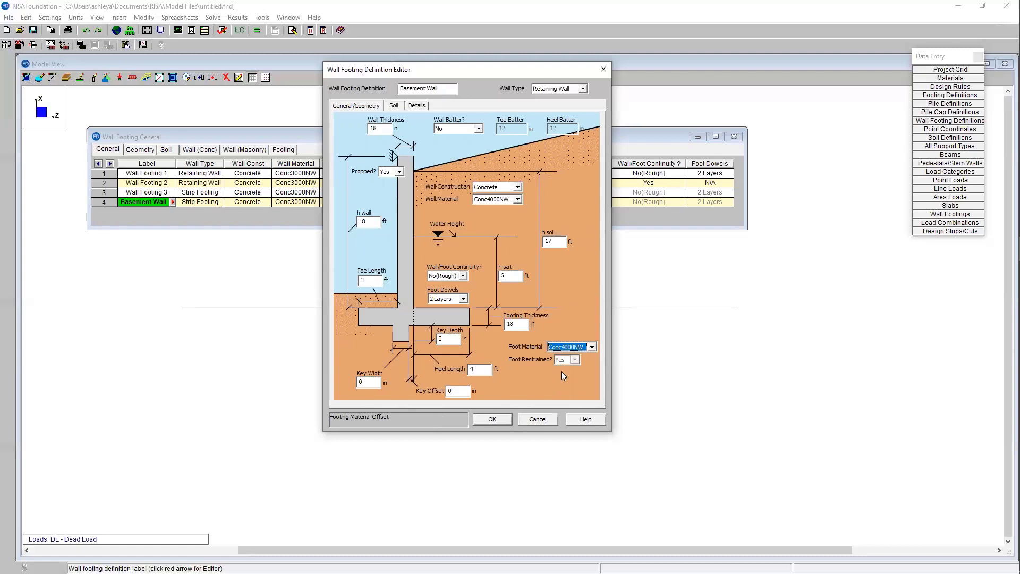
# - Review the soil parameters and change the surcharge live load from .5 to .2 ksf
pyautogui.click(394, 105)
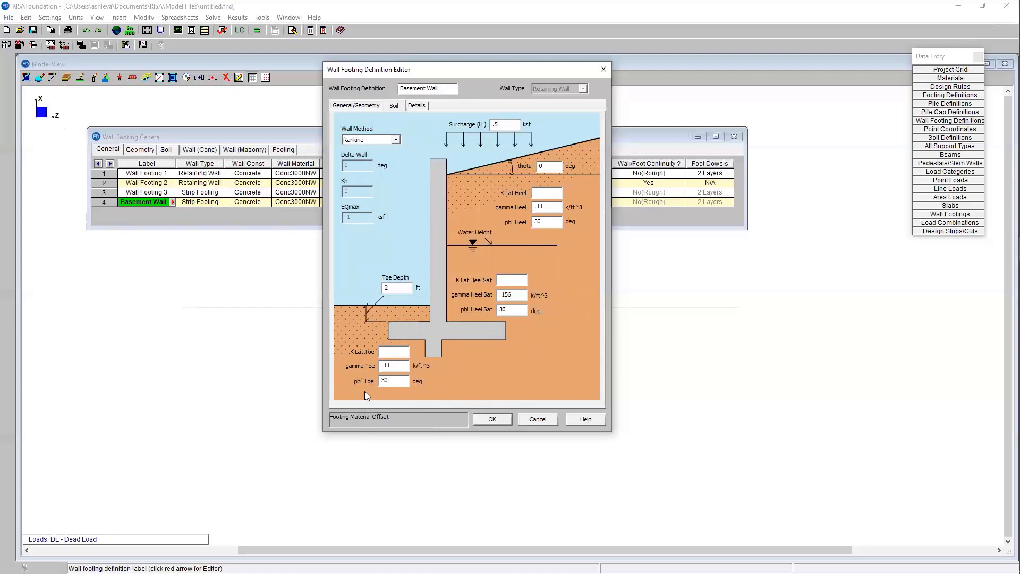
pyautogui.click(396, 381)
pyautogui.click(515, 295)
pyautogui.click(513, 309)
pyautogui.click(514, 124)
pyautogui.press('BackSpace')
# - Keep wall bars on each face with vertical bars outermost, and set horizontal bar spacing to 12 in
pyautogui.click(418, 106)
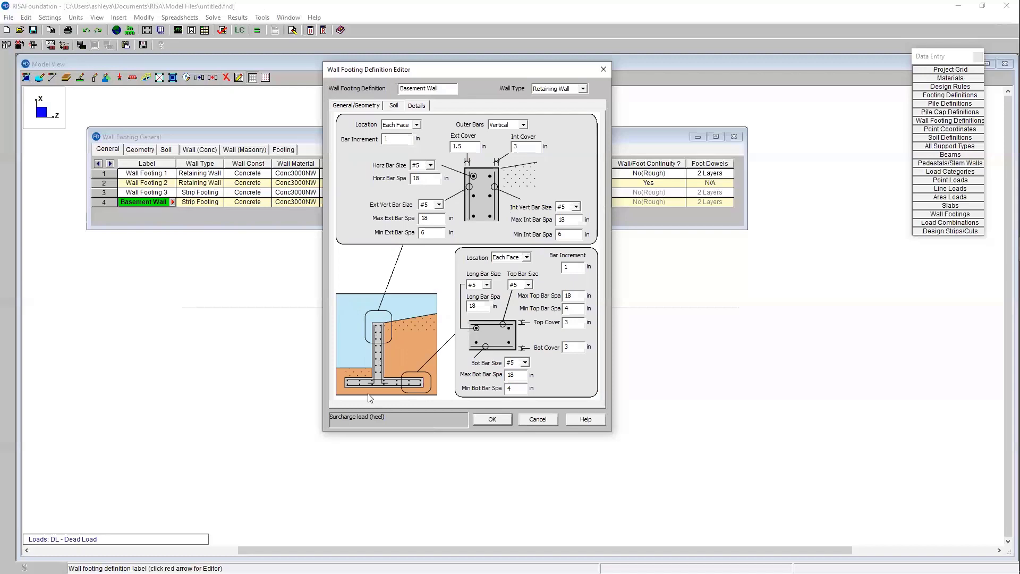
pyautogui.click(417, 125)
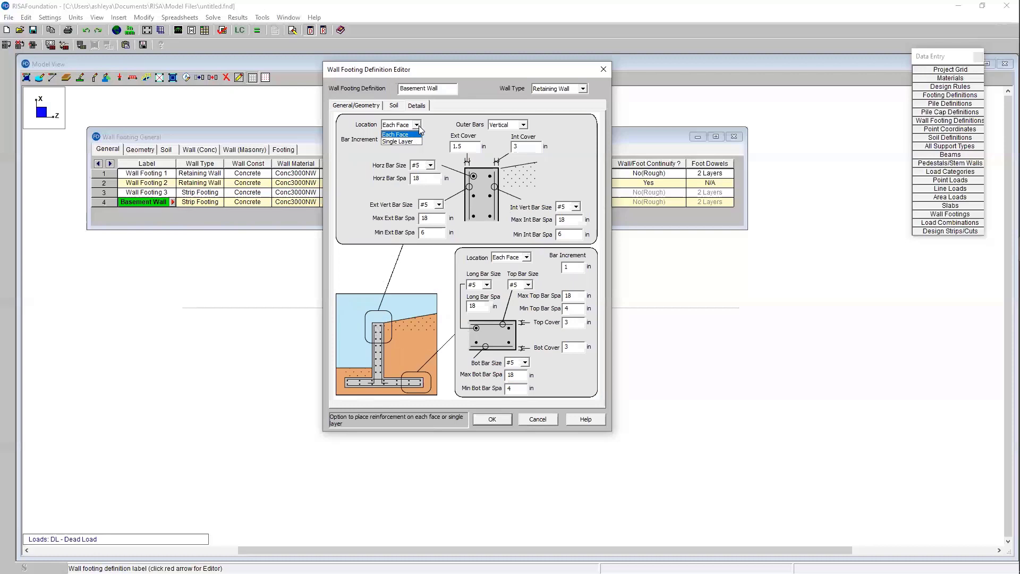
pyautogui.click(417, 127)
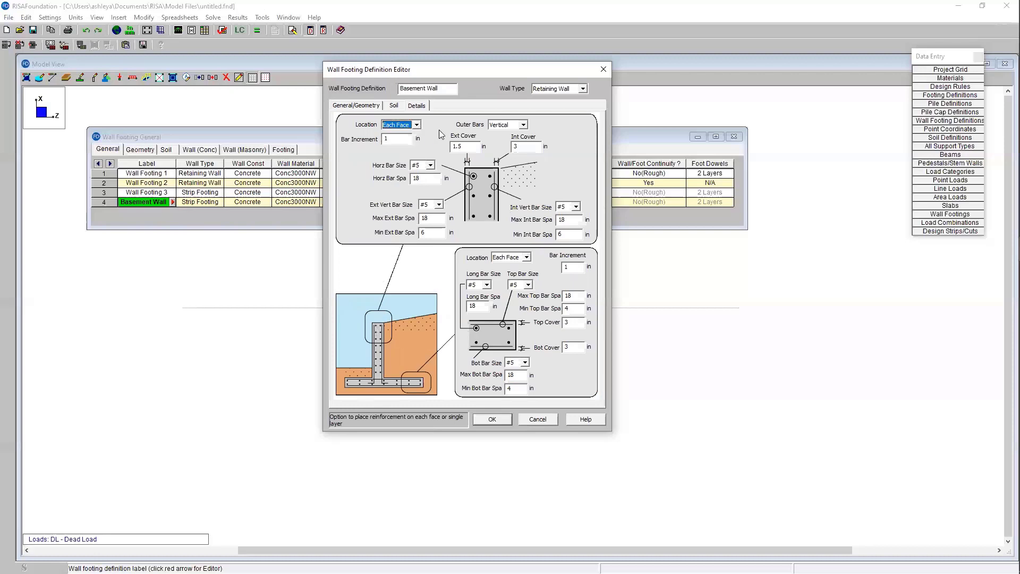
pyautogui.click(524, 125)
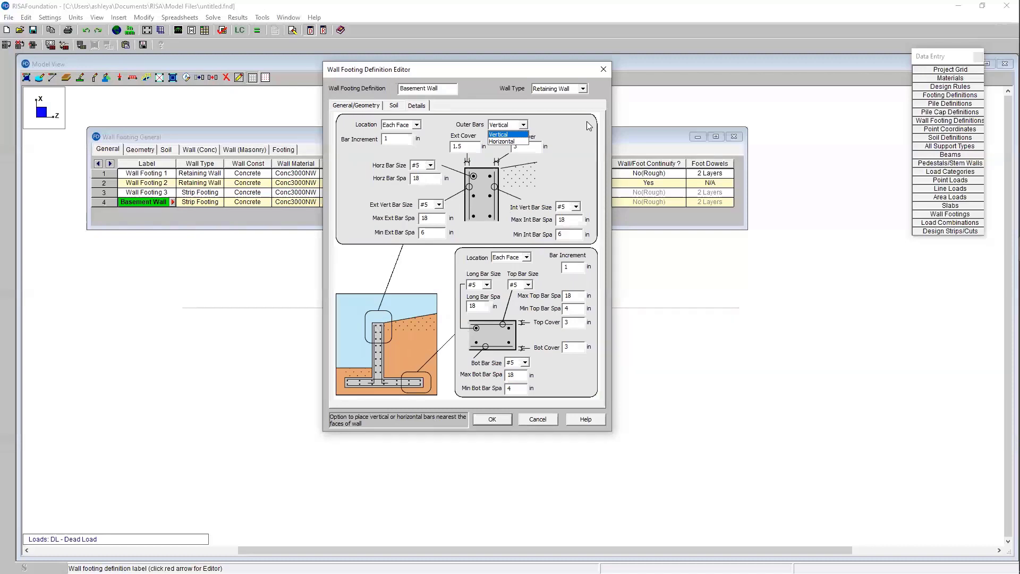
pyautogui.press('Return')
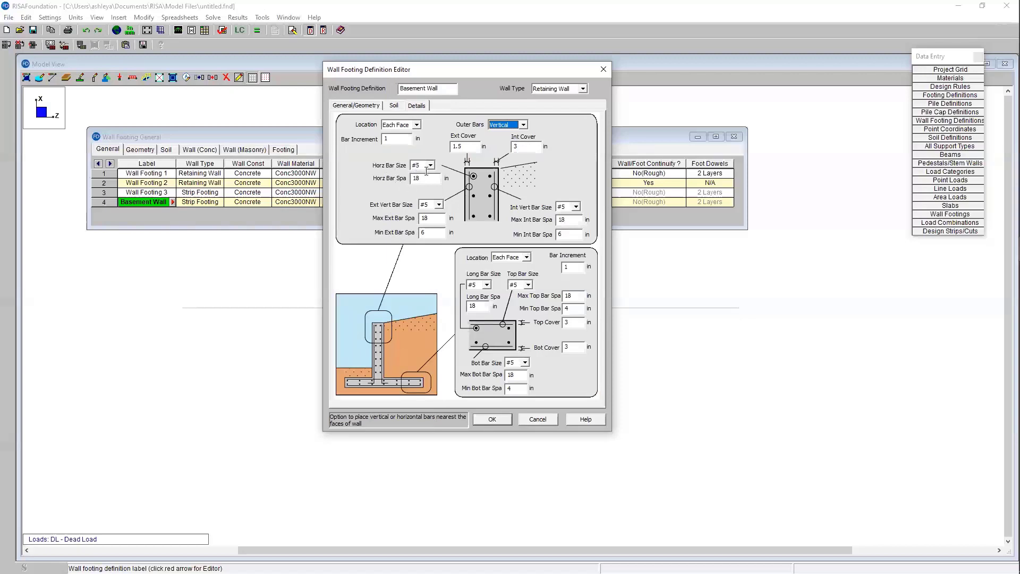
pyautogui.moveTo(433, 178); pyautogui.dragTo(412, 178)
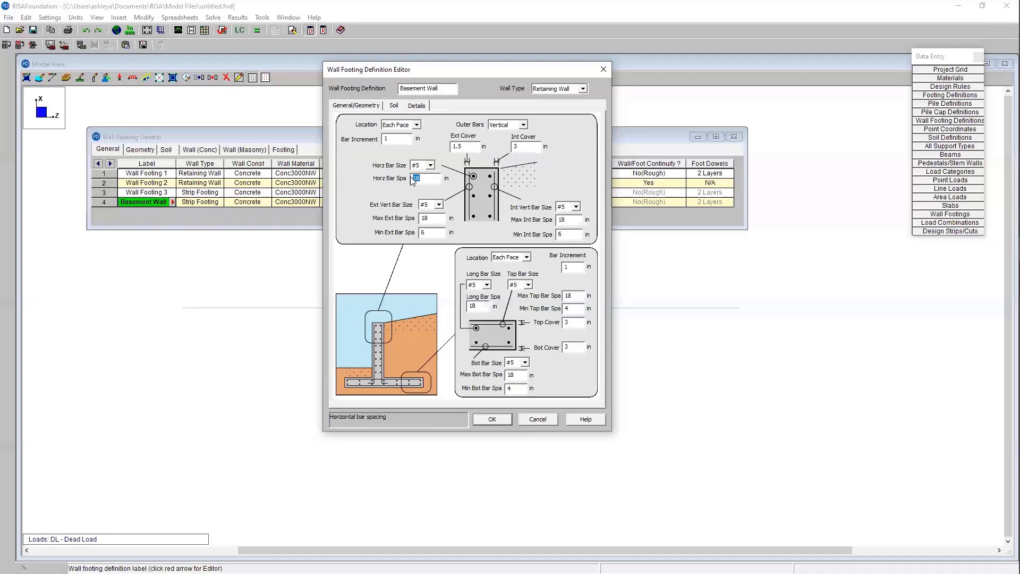
pyautogui.write('12')
pyautogui.press('Tab')
# - Keep footing reinforcement on each face and set longitudinal bar spacing to 12 in
pyautogui.click(527, 258)
pyautogui.click(535, 262)
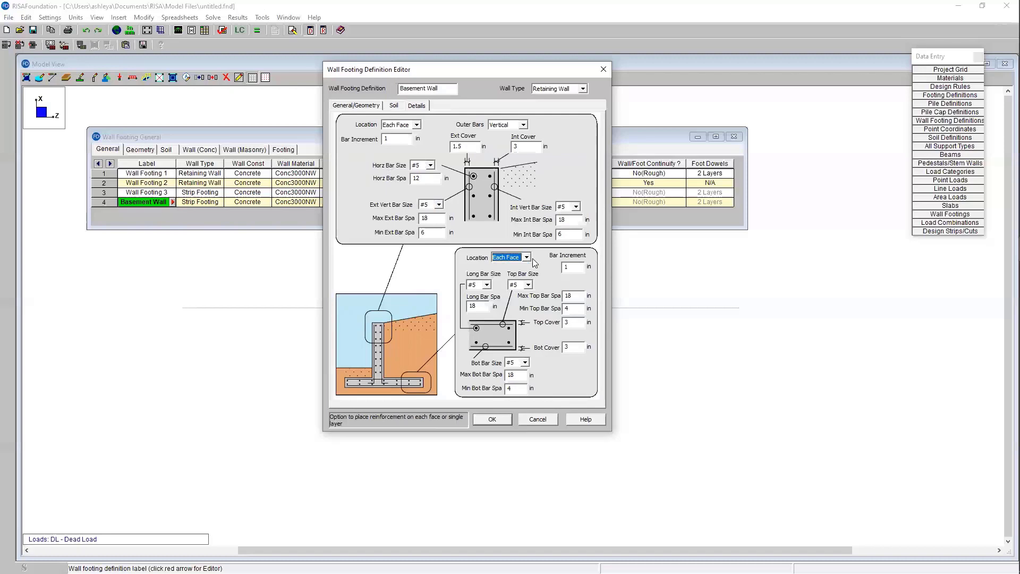
pyautogui.click(479, 308)
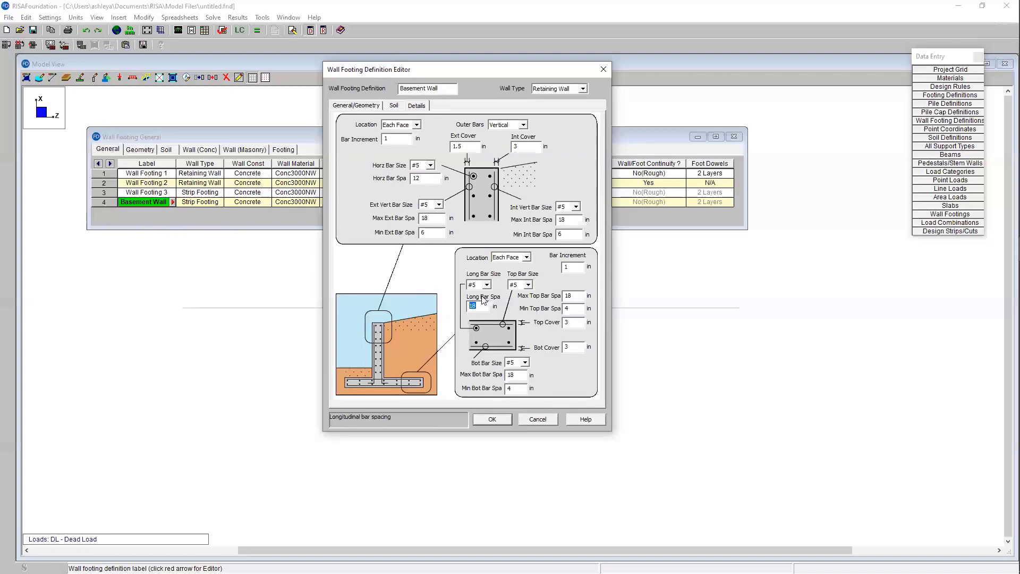
pyautogui.press('BackSpace')
pyautogui.press('Tab')
# - Use #8 interior and #9 exterior vertical bars, save the definition, and close the table
pyautogui.click(575, 208)
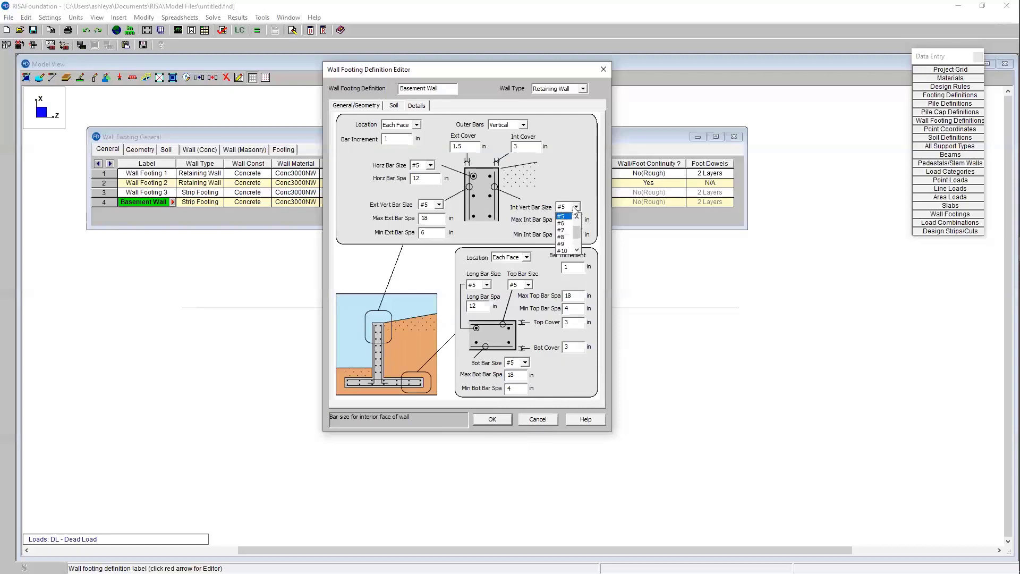
pyautogui.click(568, 237)
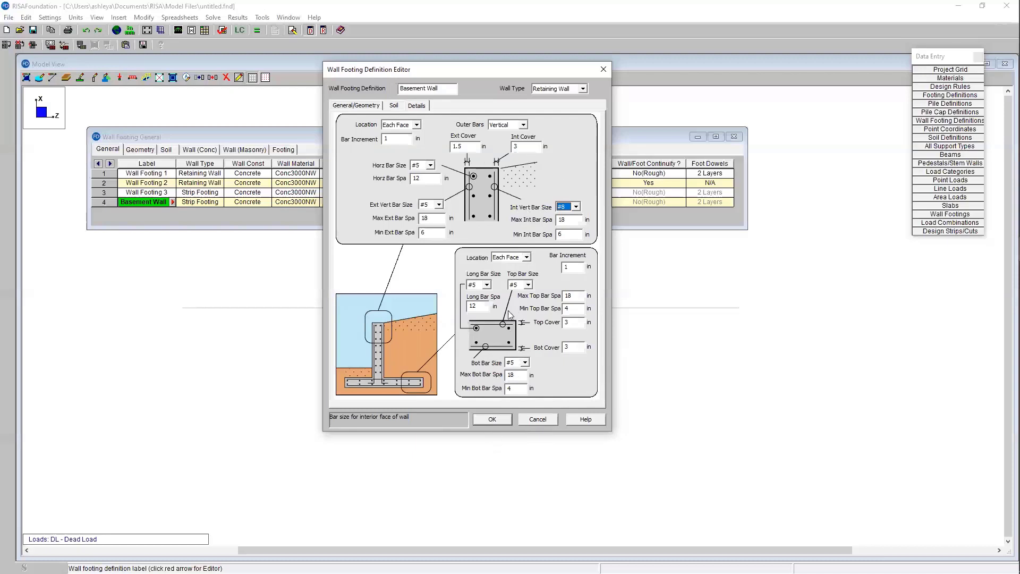
pyautogui.click(439, 205)
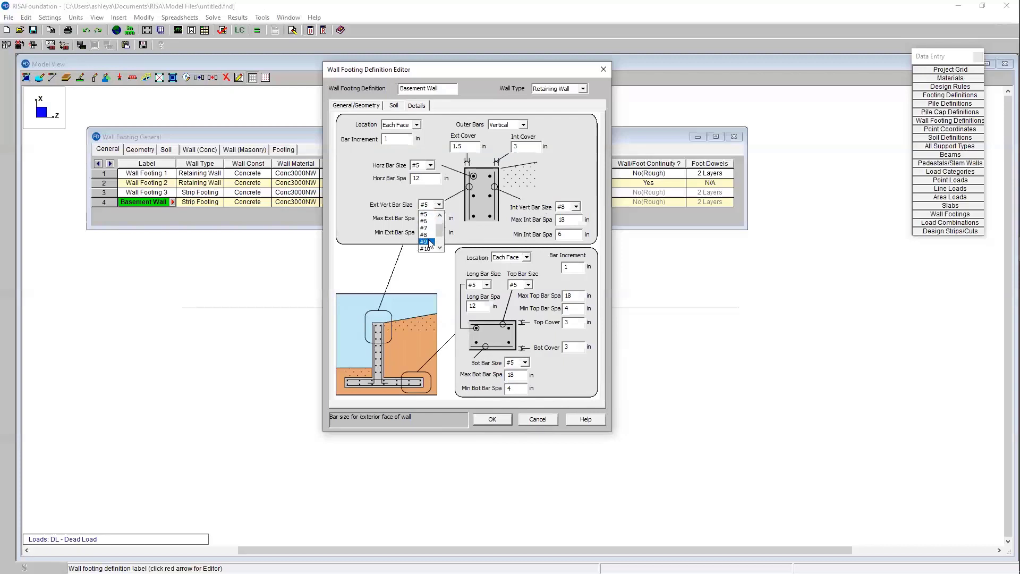
pyautogui.click(430, 242)
pyautogui.click(503, 421)
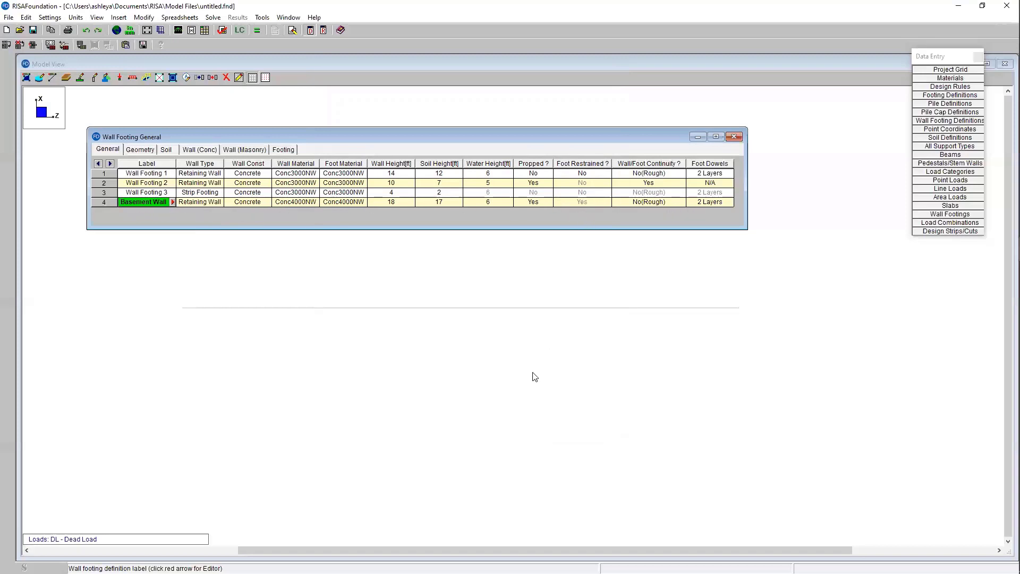
pyautogui.hotkey('ctrl', 'F4')
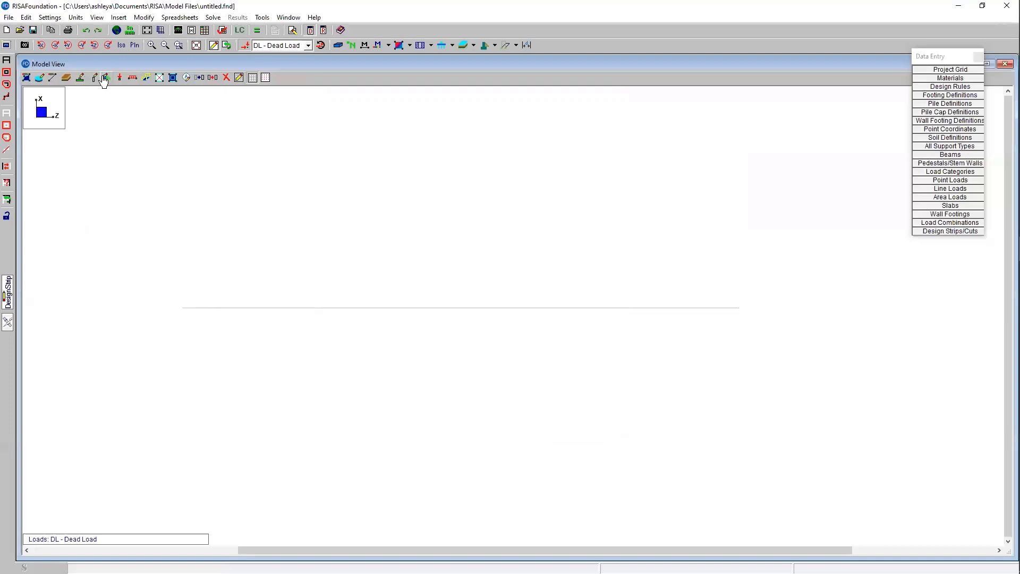
# - Draw a Basement Wall footing from node N1 to node N2 along the 80 ft grid line
pyautogui.click(106, 78)
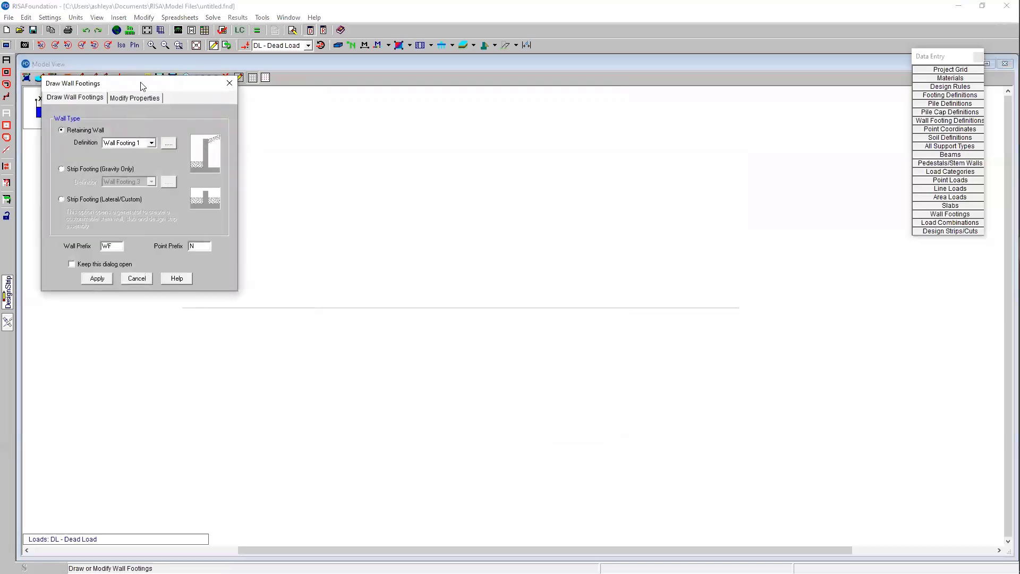
pyautogui.moveTo(163, 89); pyautogui.dragTo(187, 108)
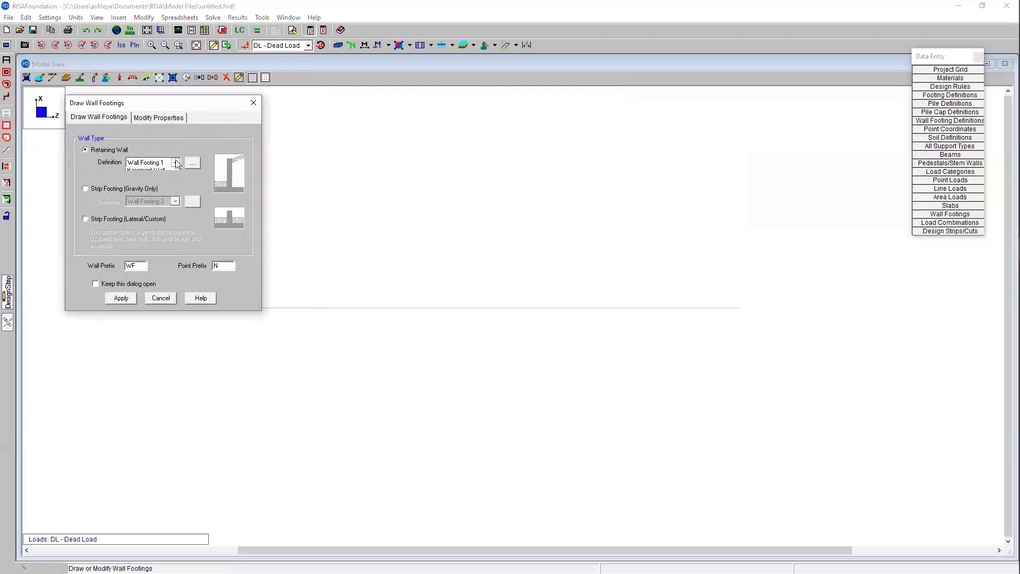
pyautogui.click(176, 163)
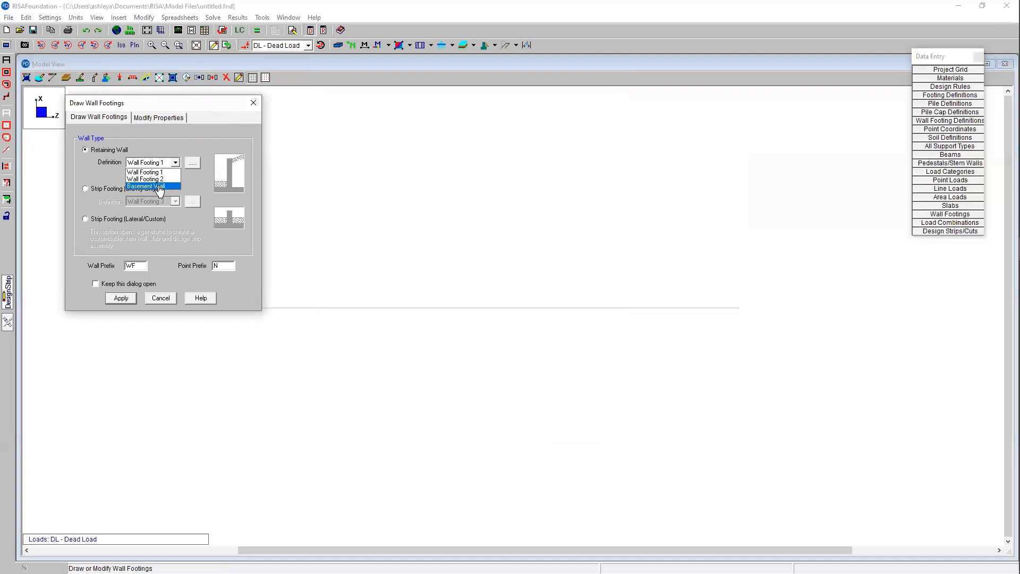
pyautogui.click(159, 187)
pyautogui.click(123, 298)
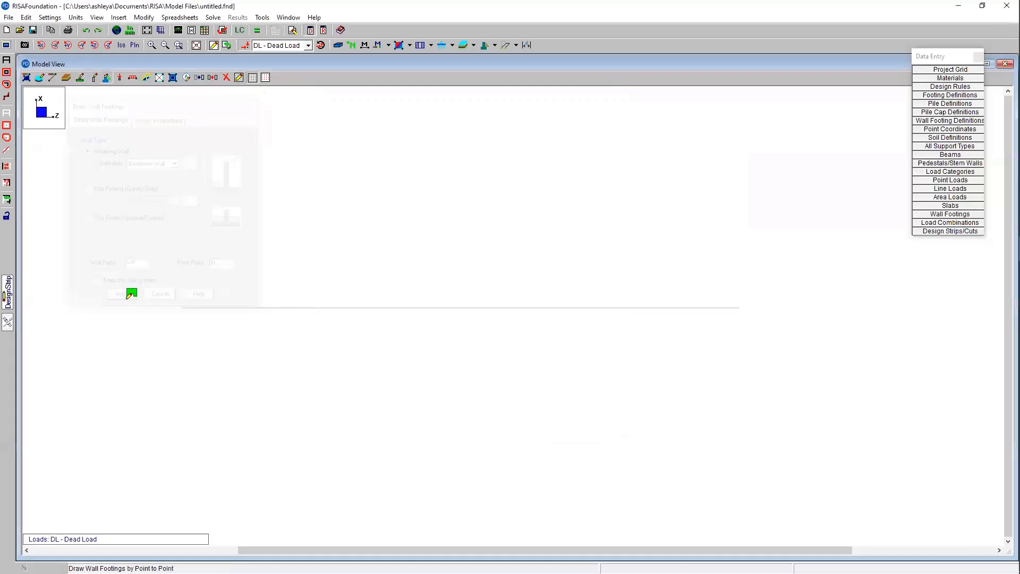
pyautogui.click(183, 309)
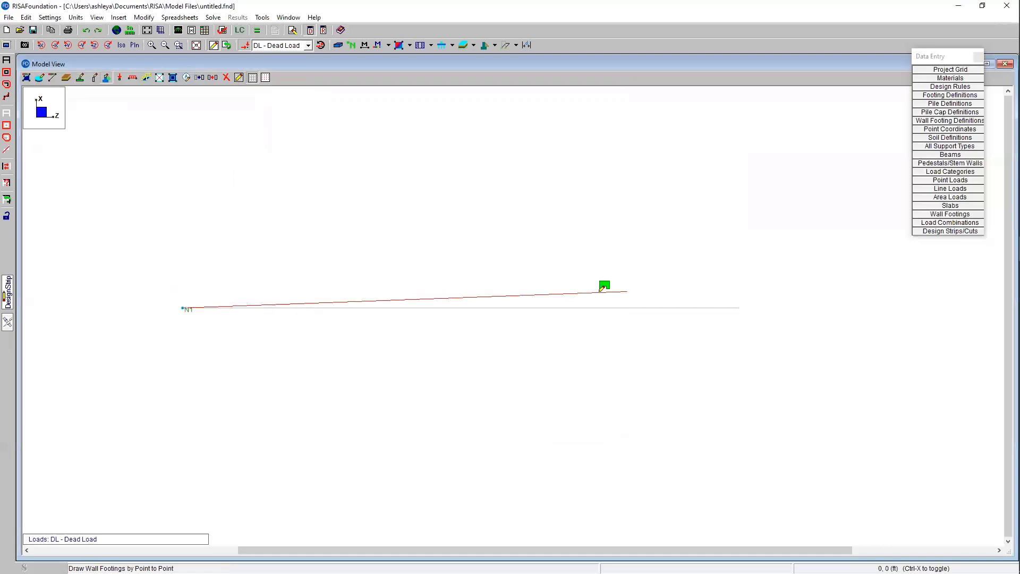
pyautogui.click(740, 307)
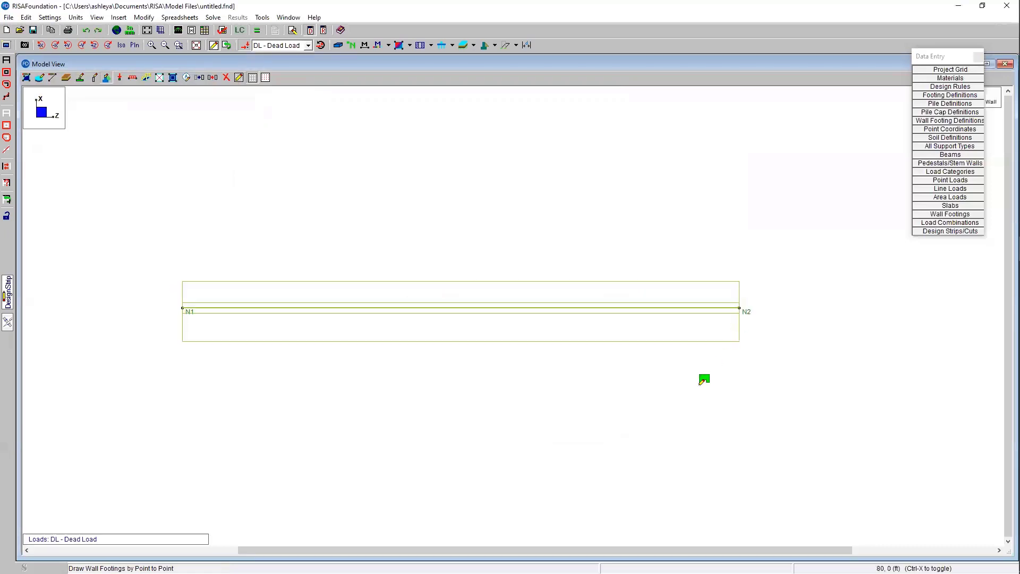
pyautogui.rightClick(652, 391)
pyautogui.rightClick(646, 399)
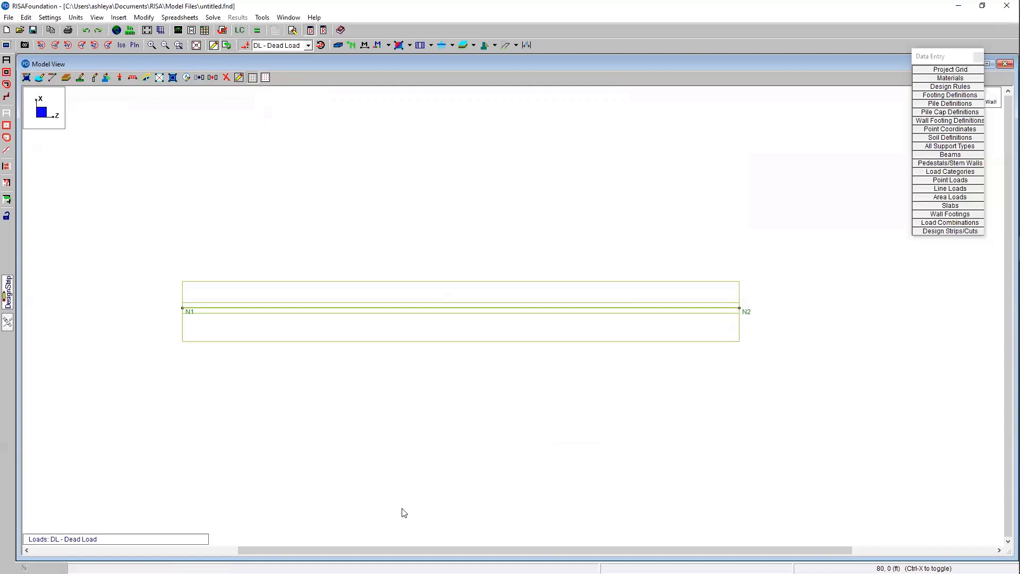
pyautogui.moveTo(429, 425); pyautogui.dragTo(453, 419, button='middle')
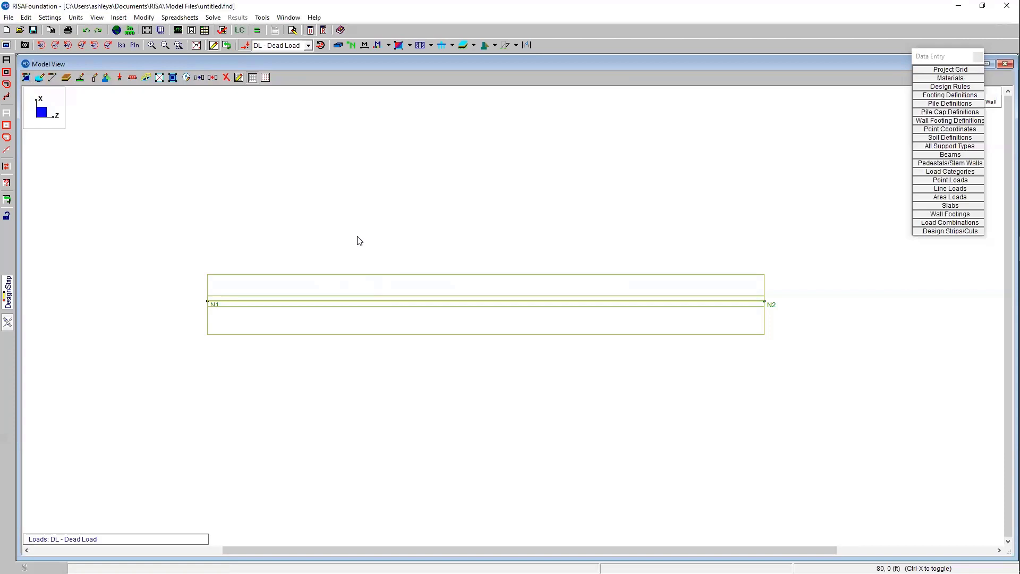
# - Switch to the isometric view and zoom and pan to frame the retaining wall
pyautogui.click(123, 45)
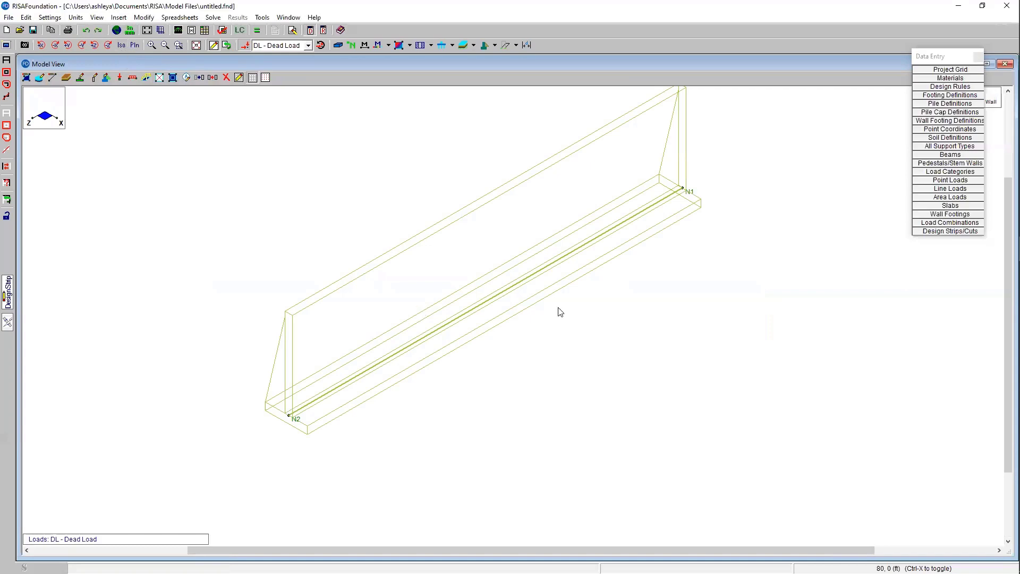
pyautogui.scroll(-2, 786, 266)
pyautogui.moveTo(796, 282); pyautogui.dragTo(771, 288, button='middle')
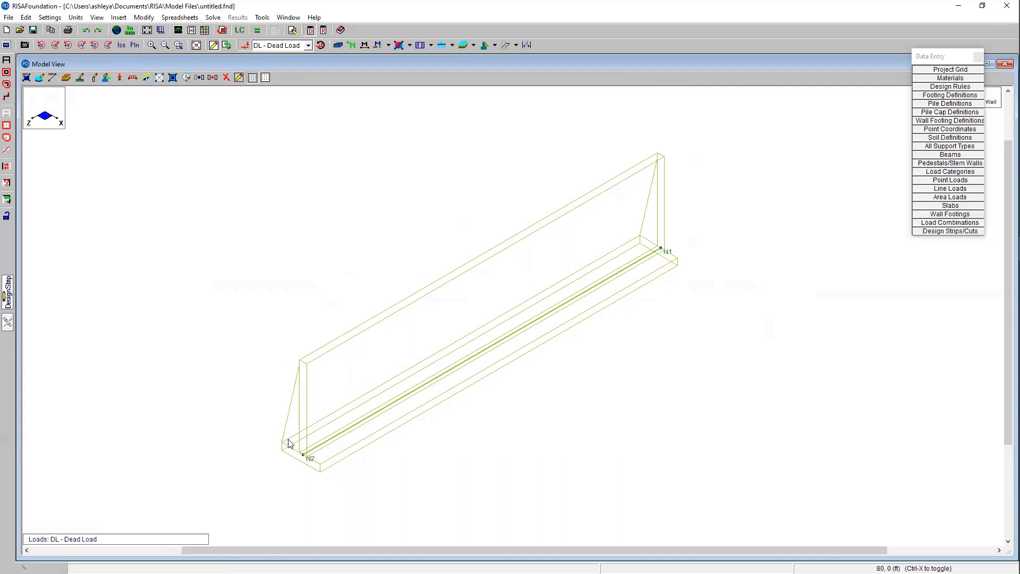
pyautogui.hscroll(1, 567, 389)
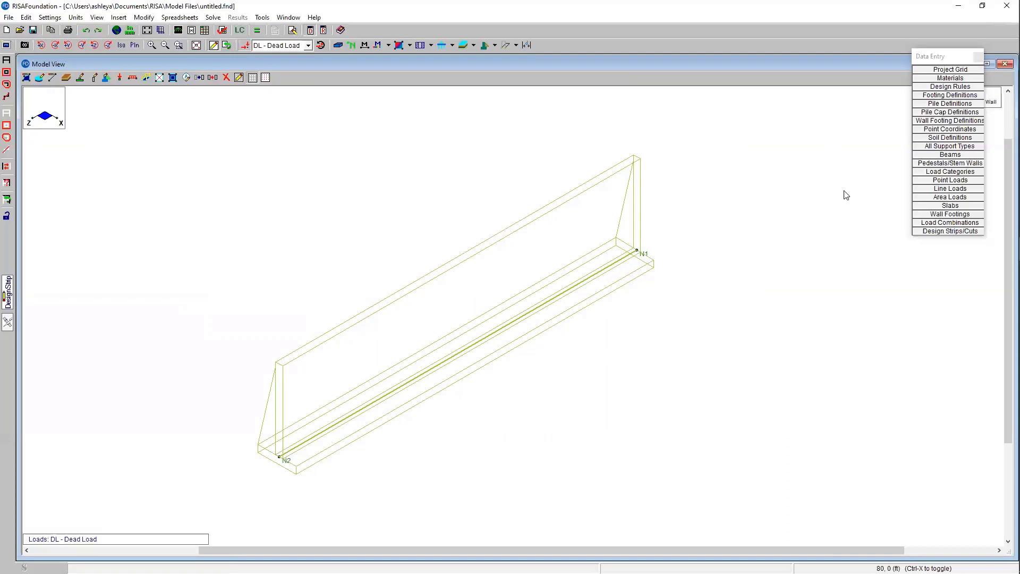
# - Open the Soil Definitions table and confirm Default soil's 4 ksf allowable bearing, subgrade modulus 100
pyautogui.click(931, 140)
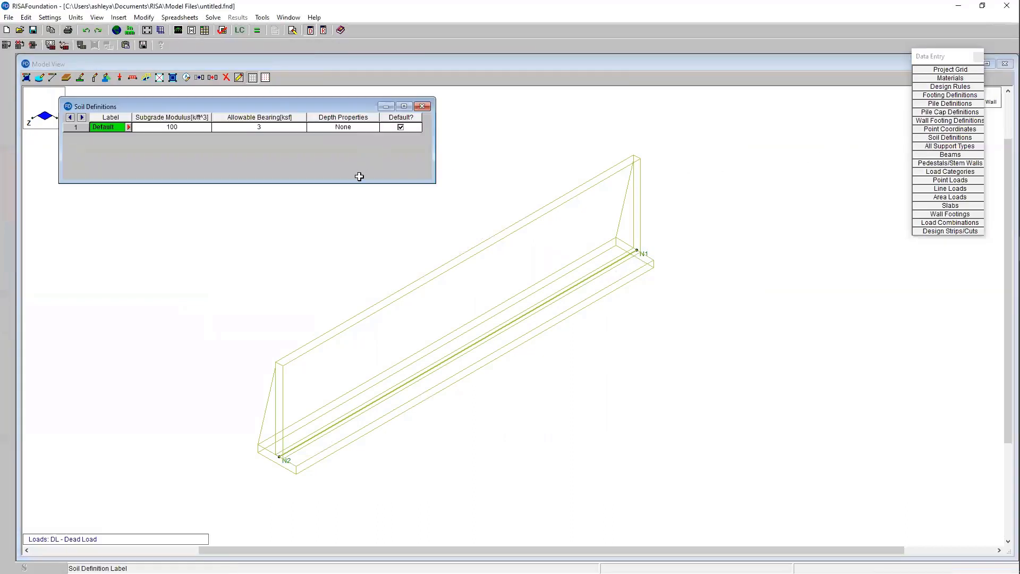
pyautogui.moveTo(358, 179); pyautogui.dragTo(353, 141)
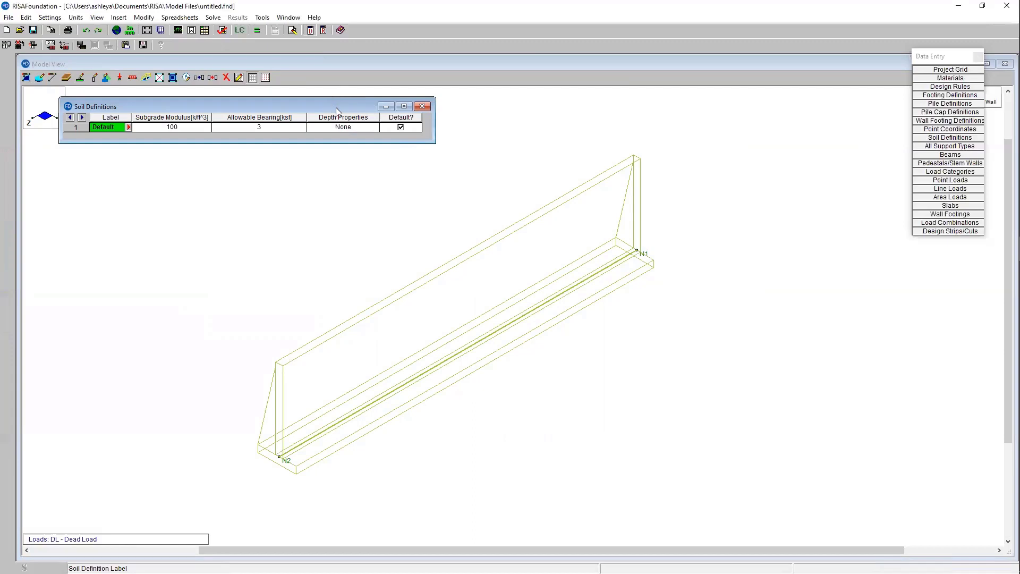
pyautogui.moveTo(336, 107); pyautogui.dragTo(376, 138)
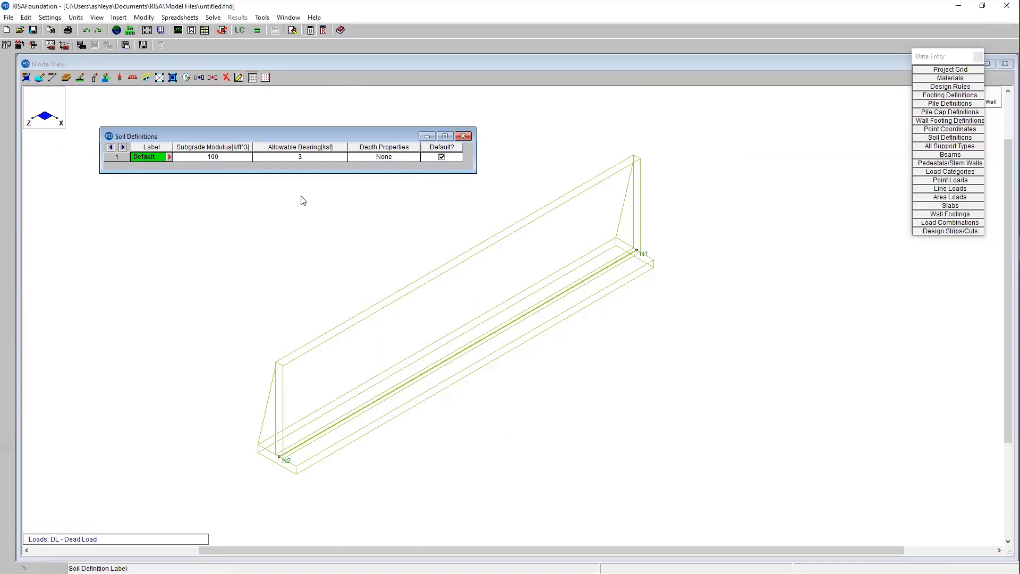
pyautogui.click(310, 158)
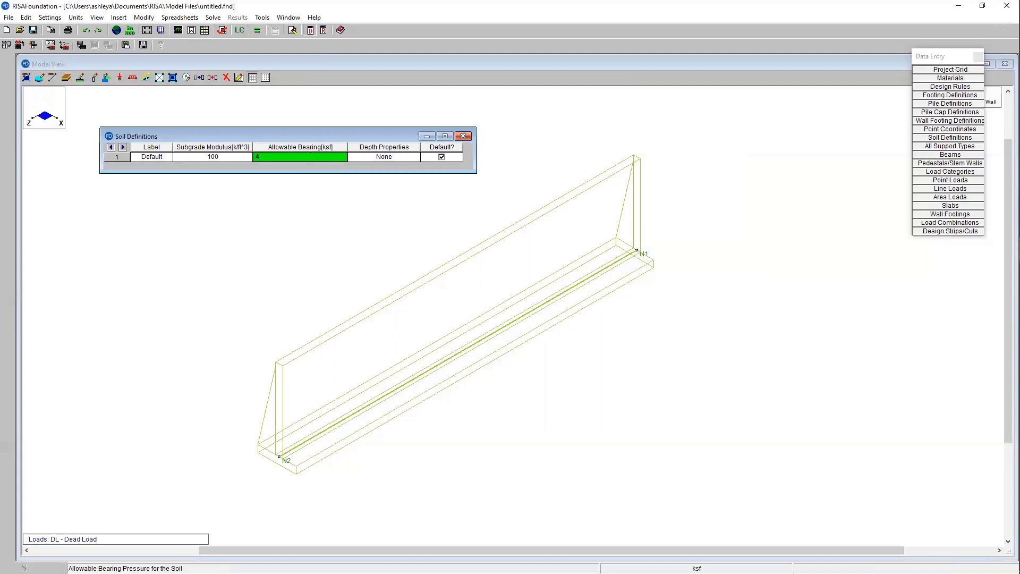
pyautogui.press('Return')
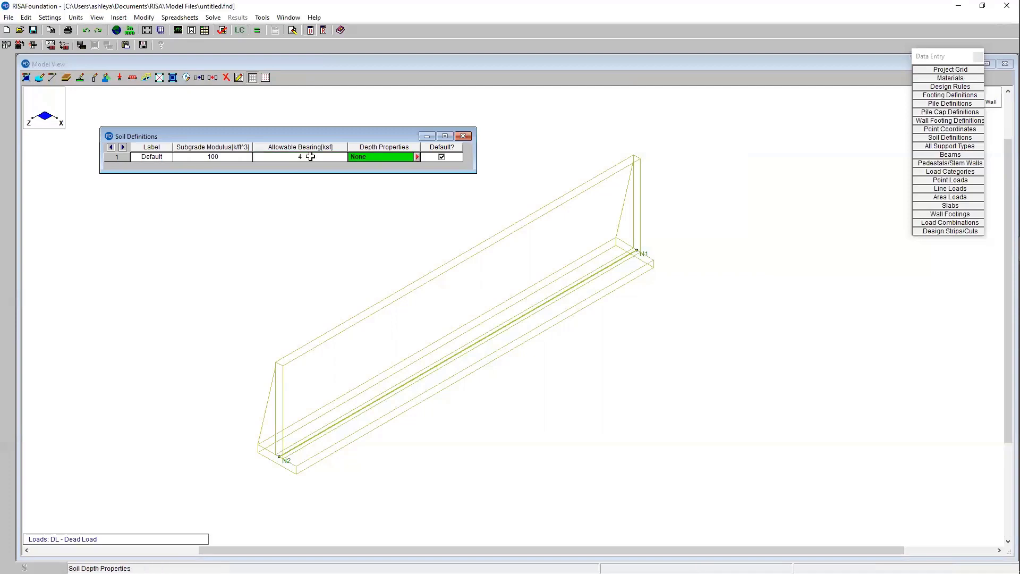
# - Check the Default soil's depth properties, which are empty, and close them
pyautogui.click(418, 157)
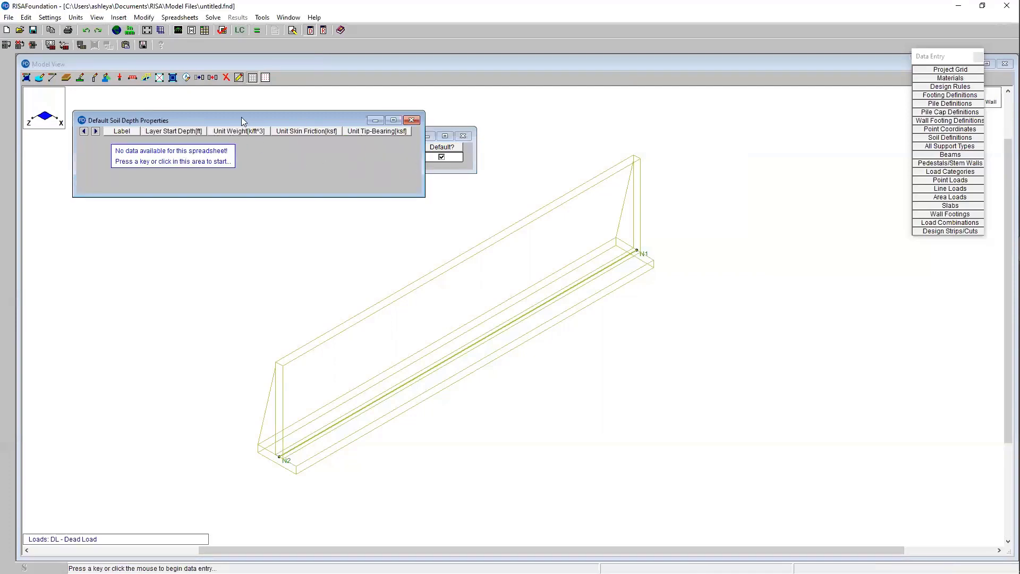
pyautogui.moveTo(241, 116); pyautogui.dragTo(256, 107)
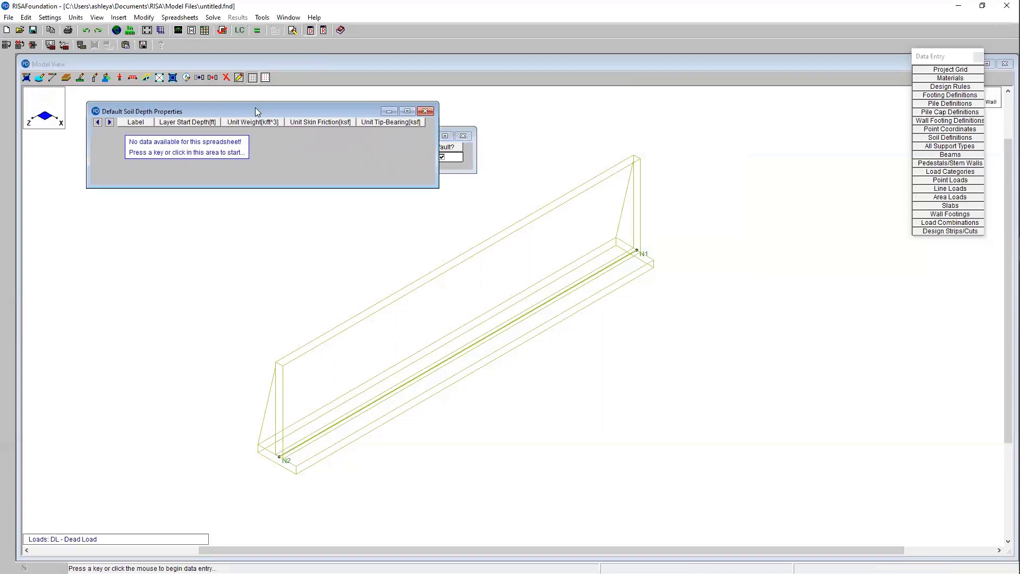
pyautogui.click(426, 111)
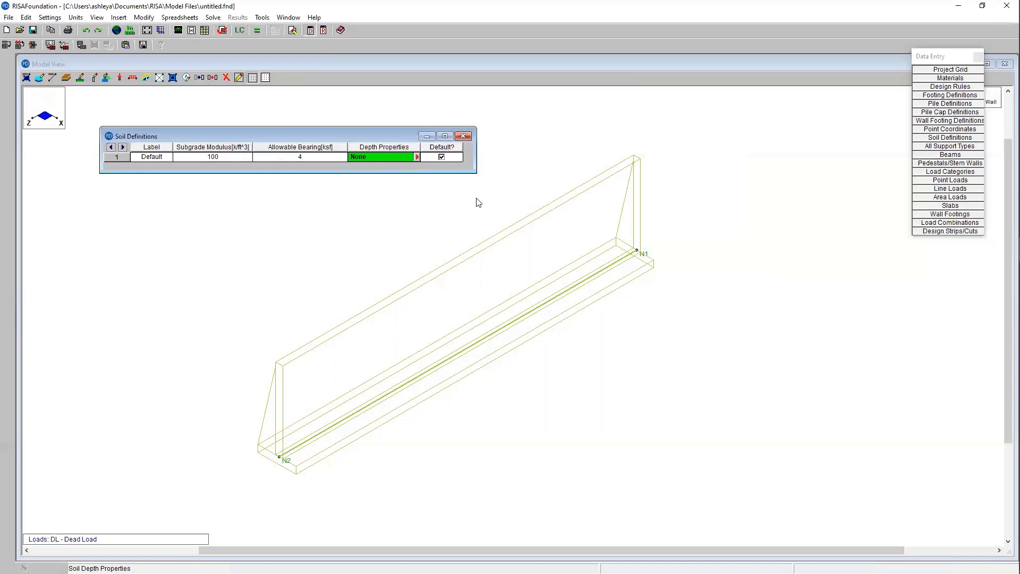
# - Insert a Soil 2 row, then delete it so only Default soil remains, and return to the model
pyautogui.press('Return')
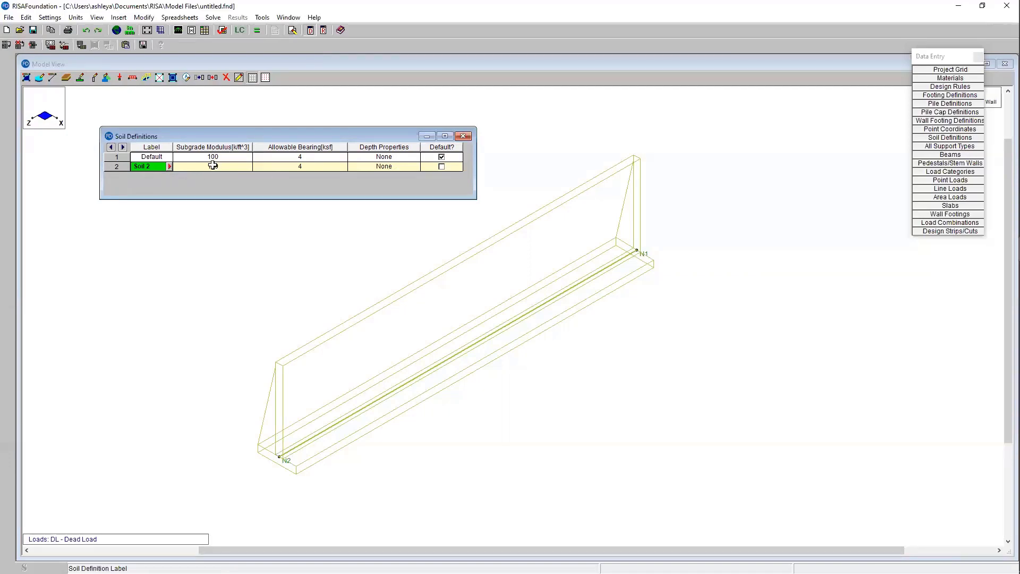
pyautogui.click(119, 166)
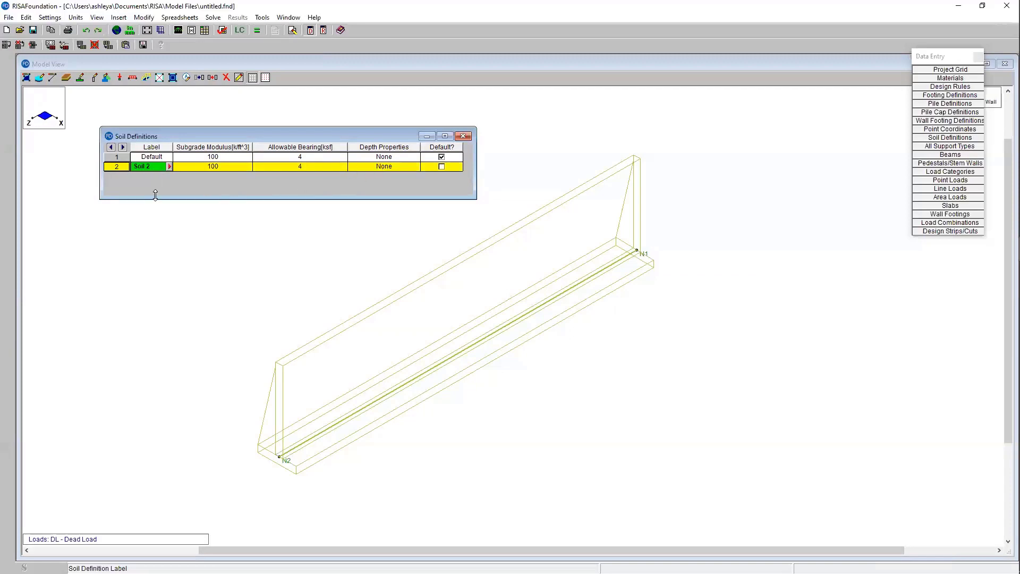
pyautogui.rightClick(114, 165)
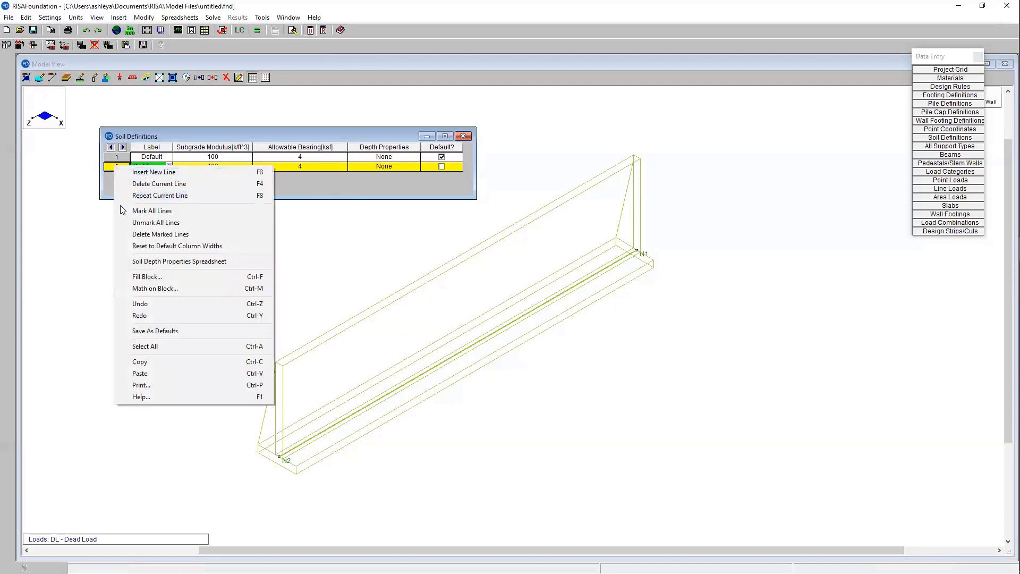
pyautogui.click(129, 235)
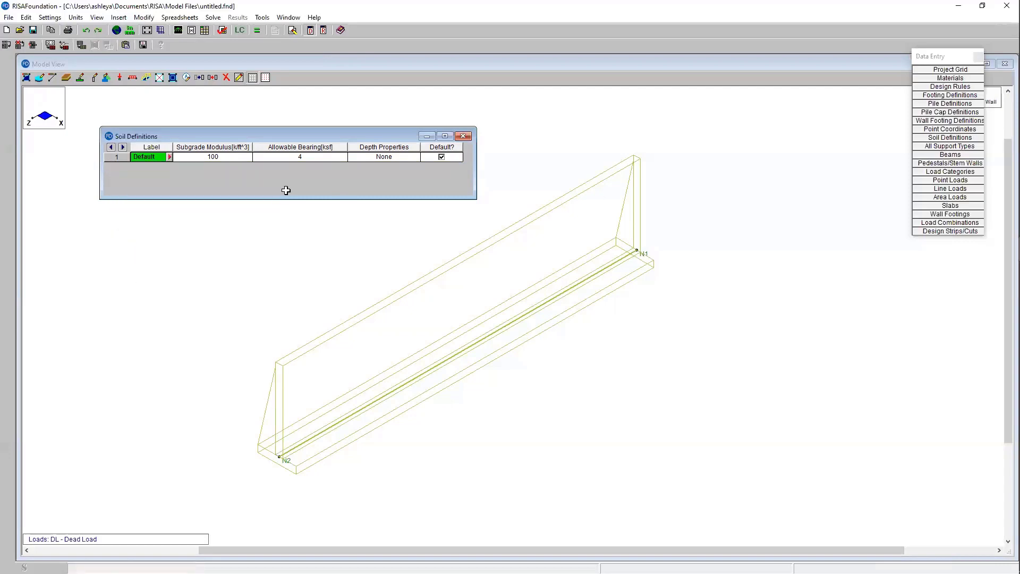
pyautogui.moveTo(287, 198); pyautogui.dragTo(287, 173)
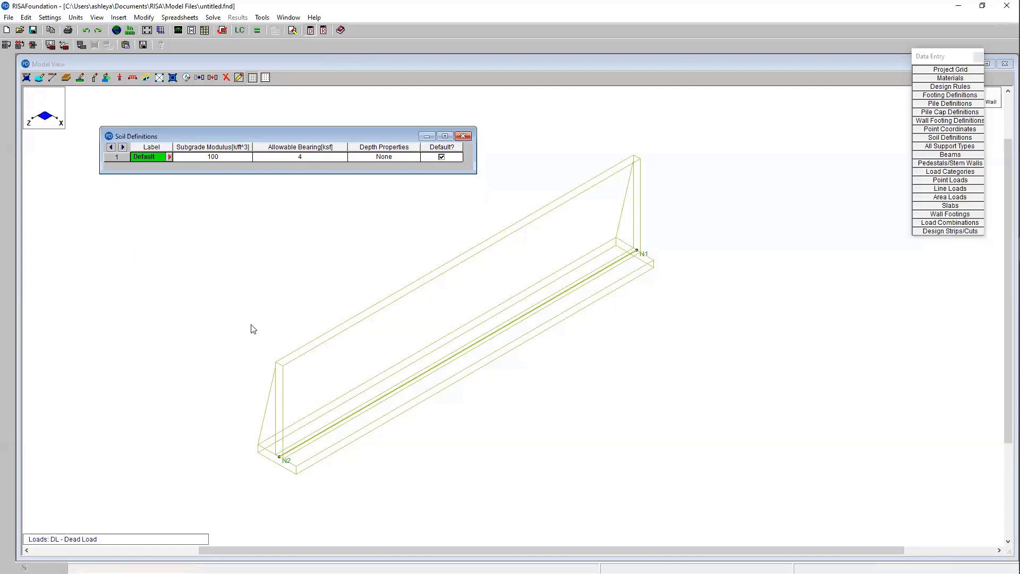
pyautogui.click(276, 237)
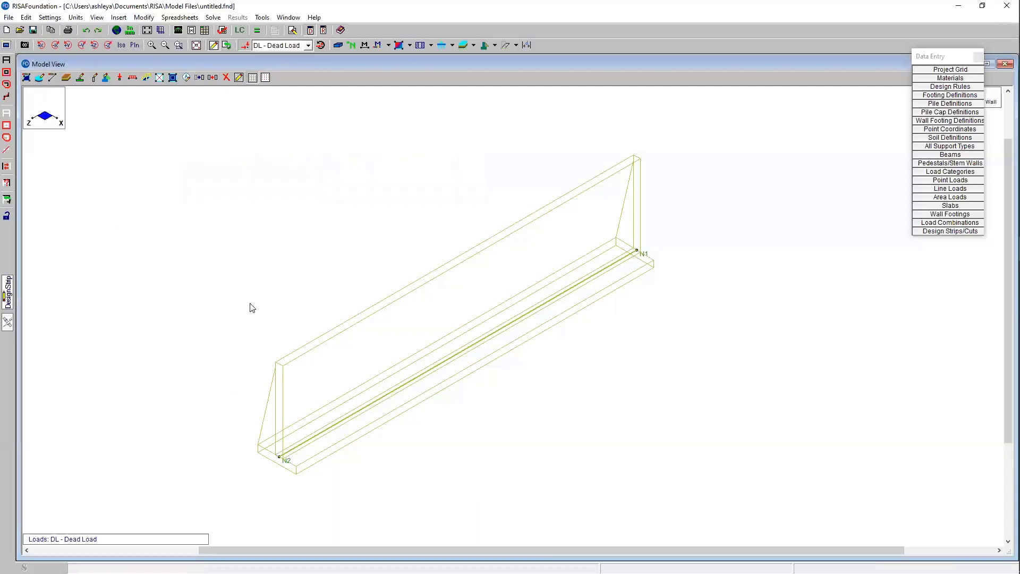
pyautogui.moveTo(251, 306); pyautogui.dragTo(246, 301, button='middle')
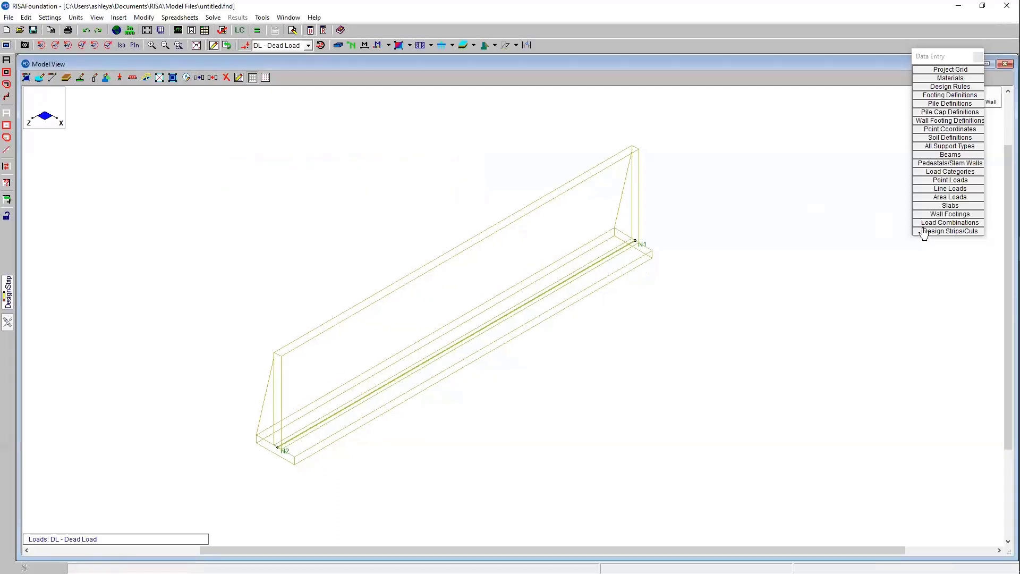
pyautogui.click(950, 223)
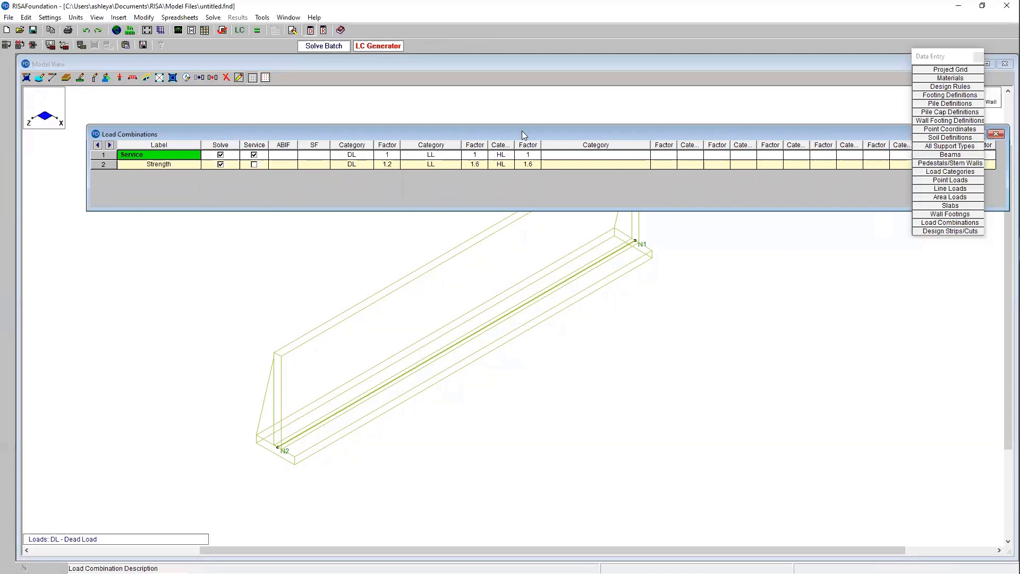
pyautogui.moveTo(522, 130); pyautogui.dragTo(480, 123)
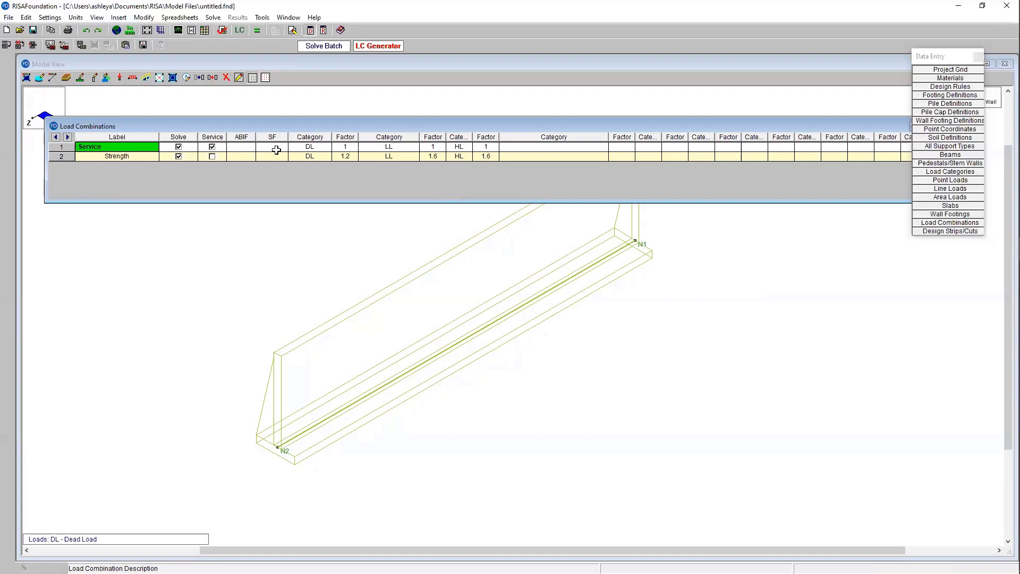
pyautogui.click(346, 256)
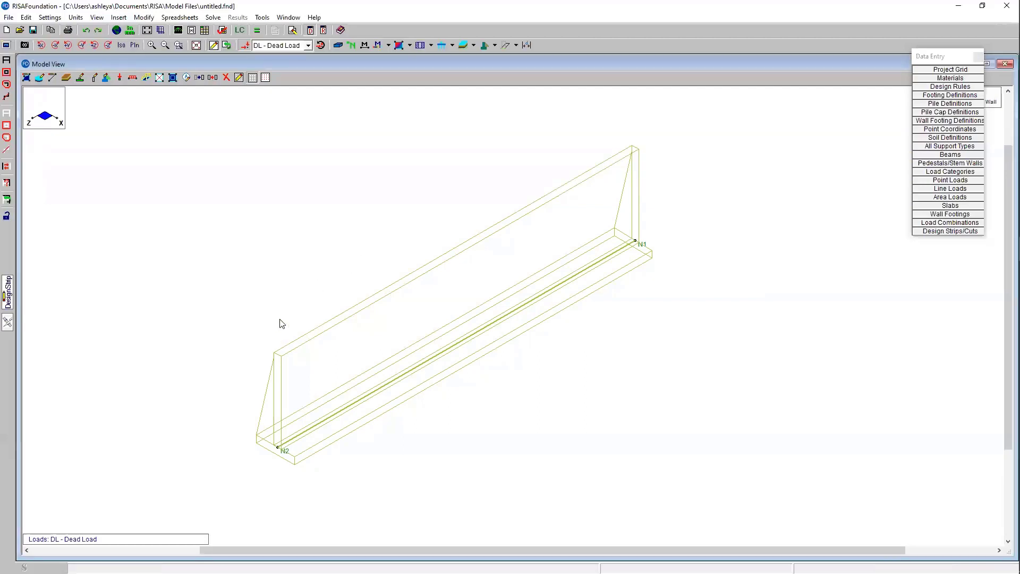
# - Draw a 1 k/ft Y-direction dead line load along the wall from node N2 to N1
pyautogui.click(132, 78)
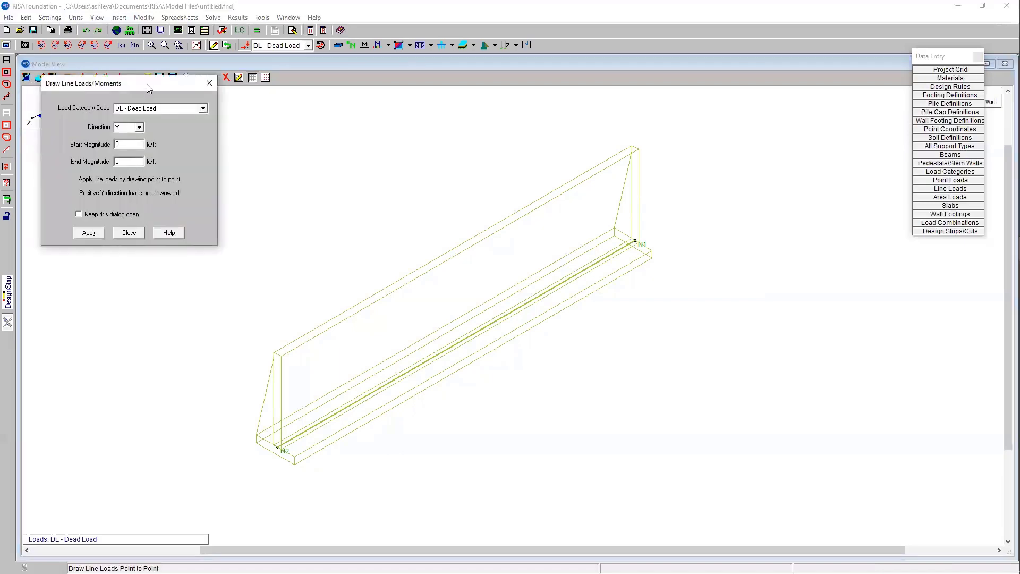
pyautogui.moveTo(148, 84); pyautogui.dragTo(229, 121)
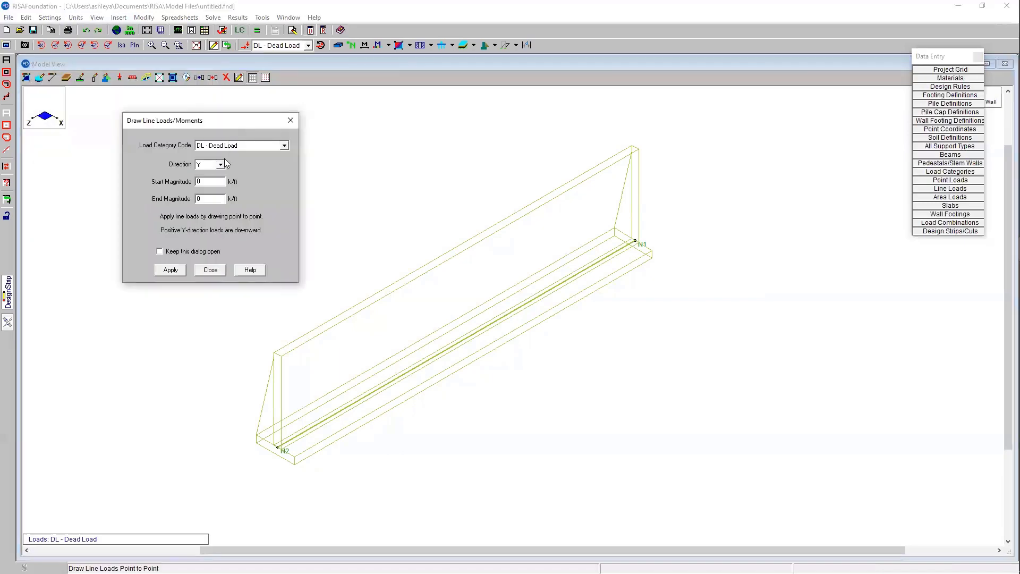
pyautogui.click(221, 165)
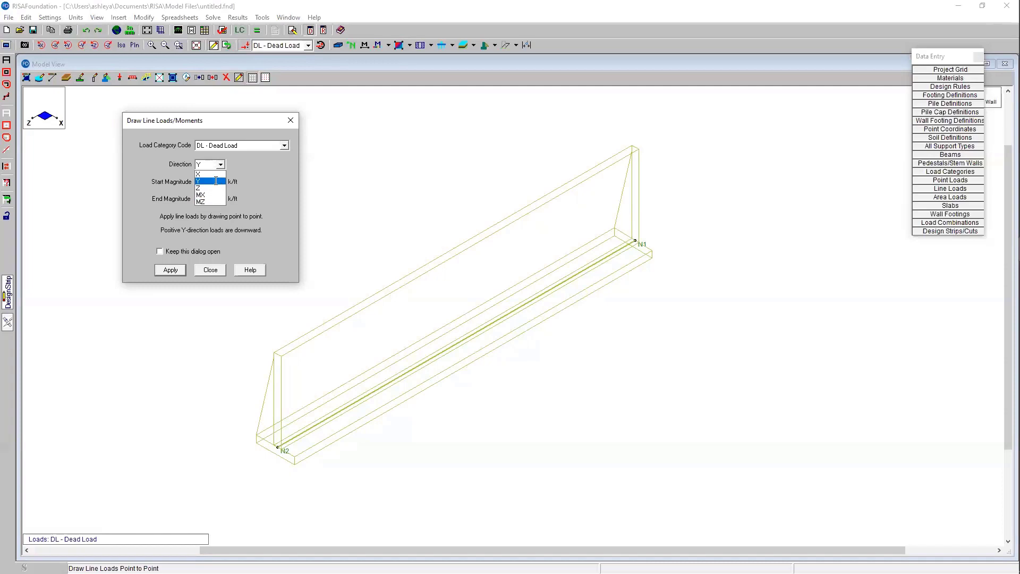
pyautogui.click(216, 181)
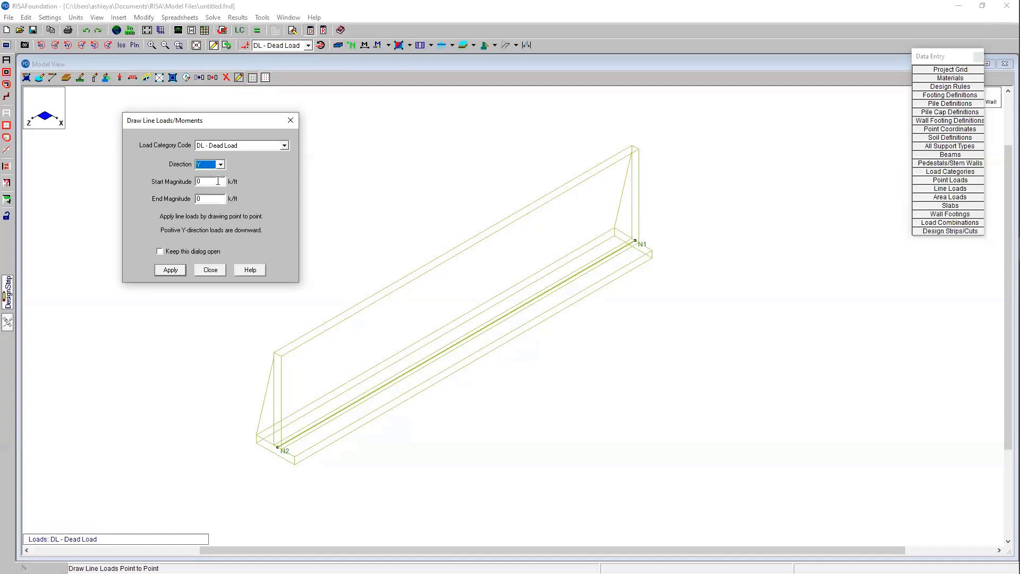
pyautogui.click(218, 182)
pyautogui.click(186, 253)
pyautogui.moveTo(192, 122); pyautogui.dragTo(132, 106)
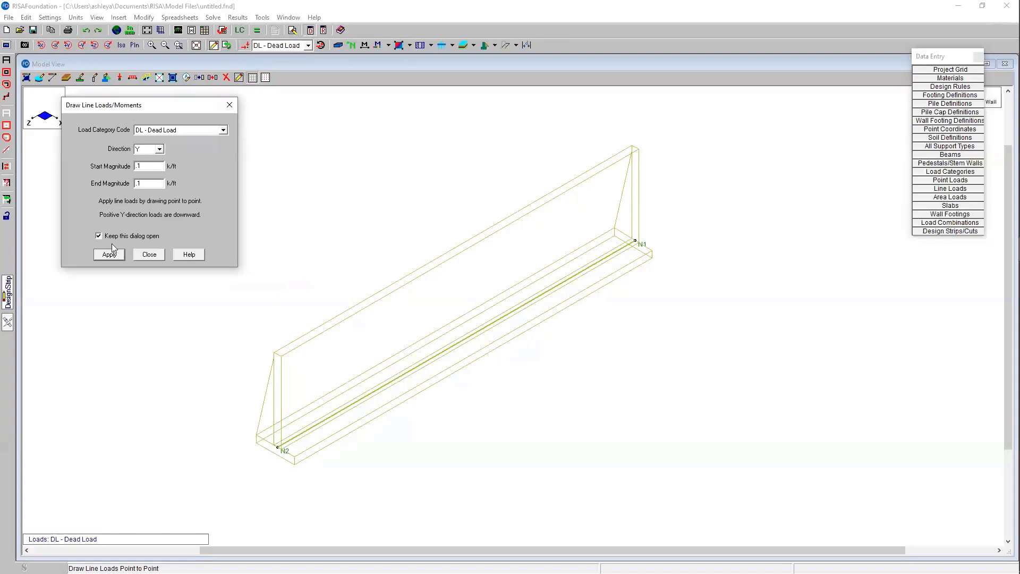
pyautogui.click(110, 255)
pyautogui.click(275, 439)
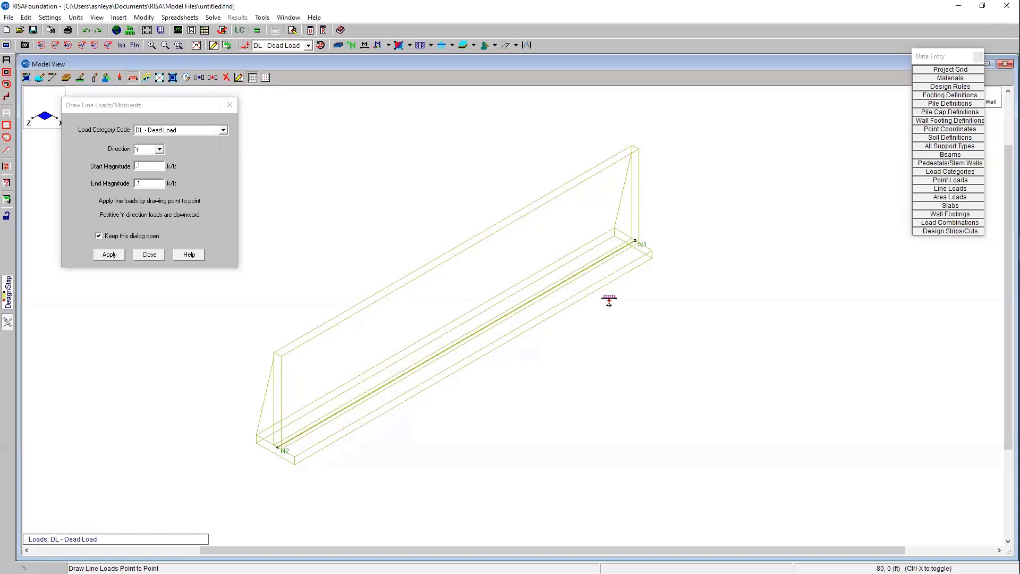
pyautogui.click(637, 241)
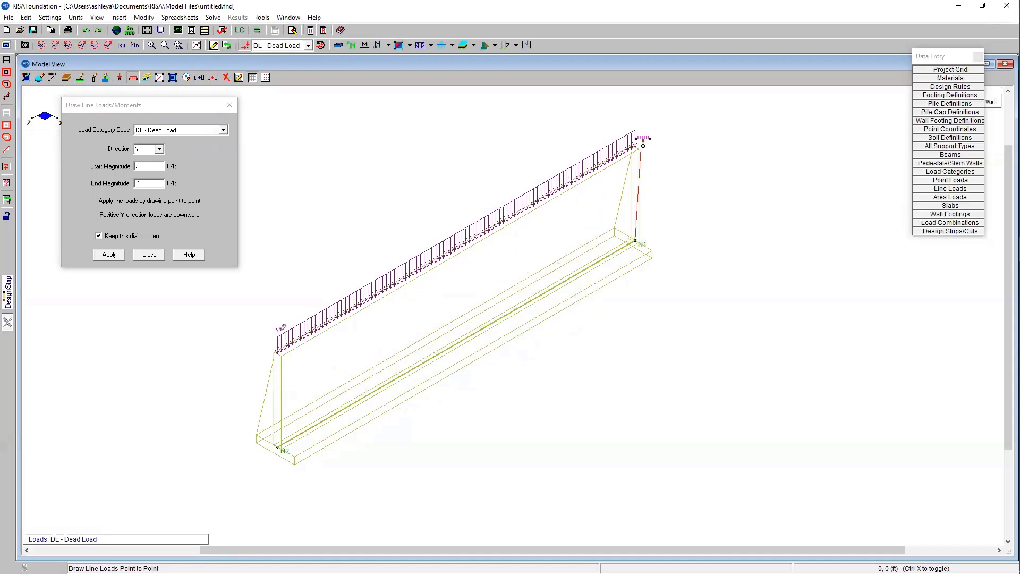
pyautogui.rightClick(673, 201)
# - Draw a 0.5 k/ft live line load from node N2 to N1
pyautogui.click(199, 132)
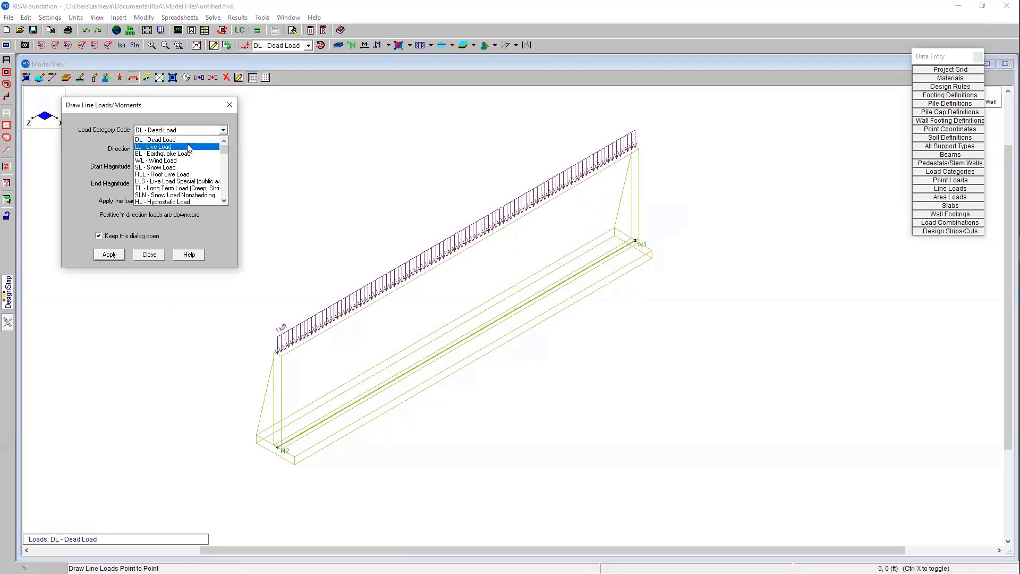
pyautogui.click(189, 147)
pyautogui.click(159, 166)
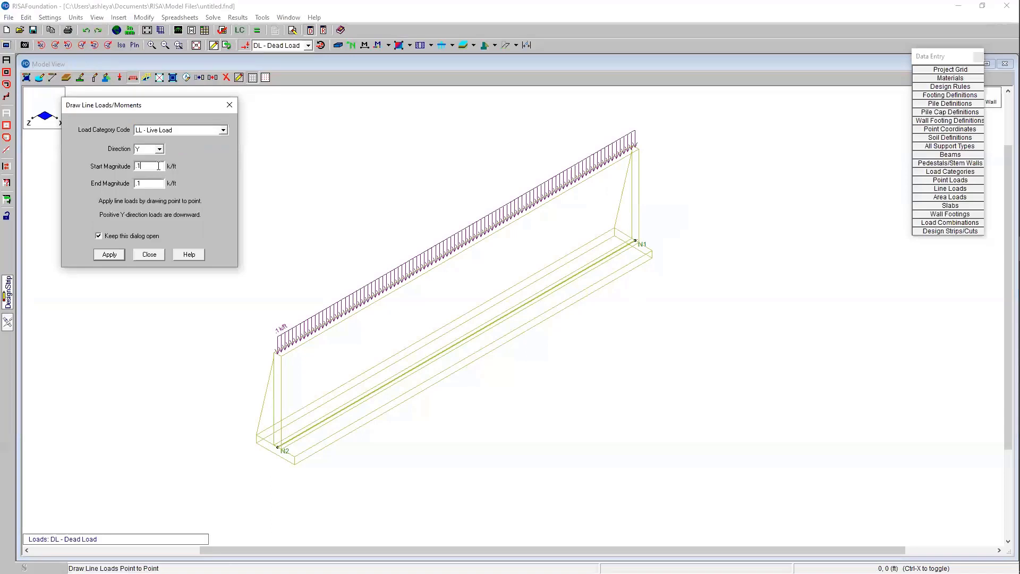
pyautogui.write('.5')
pyautogui.click(109, 255)
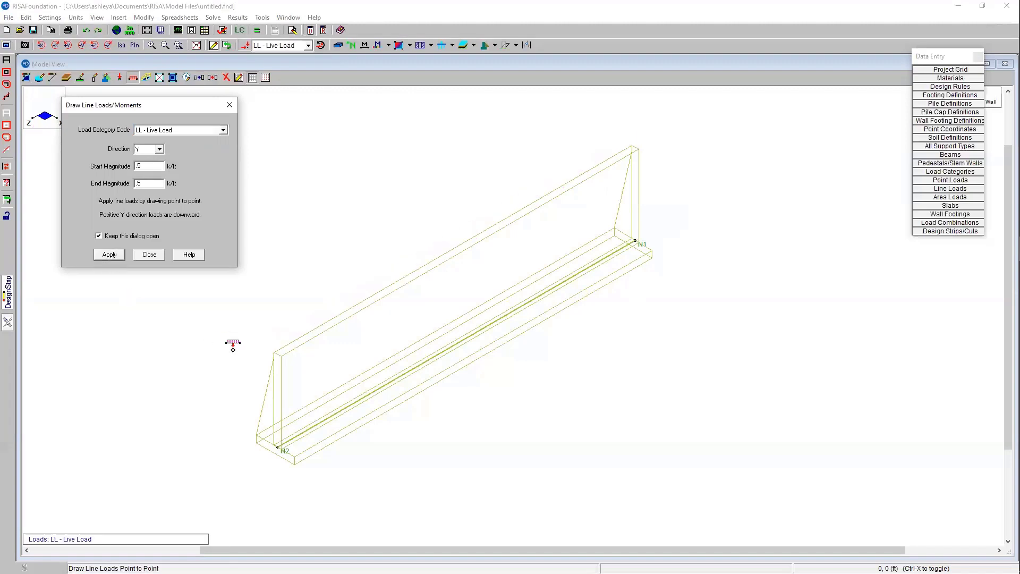
pyautogui.click(278, 443)
pyautogui.click(635, 240)
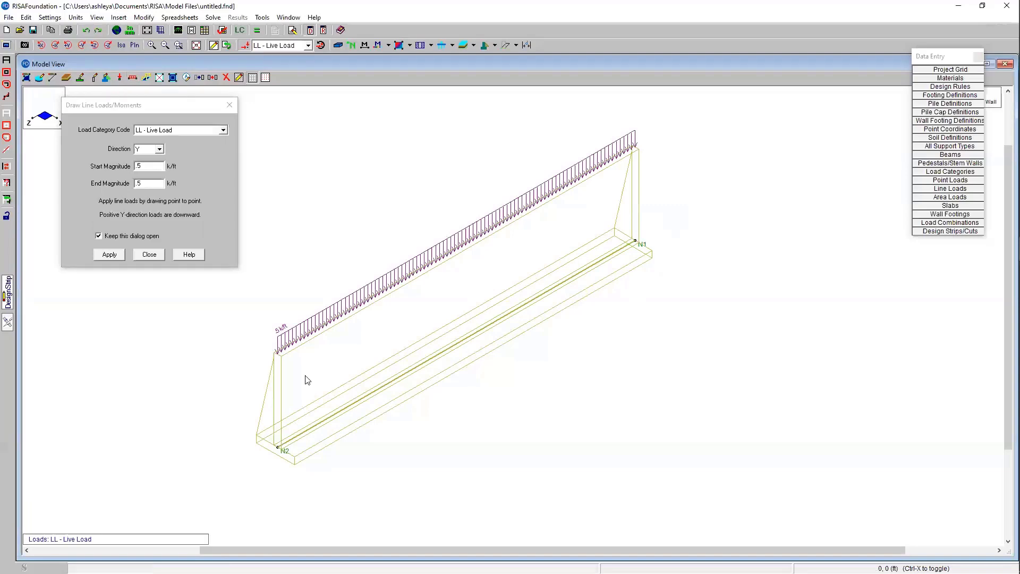
pyautogui.click(140, 254)
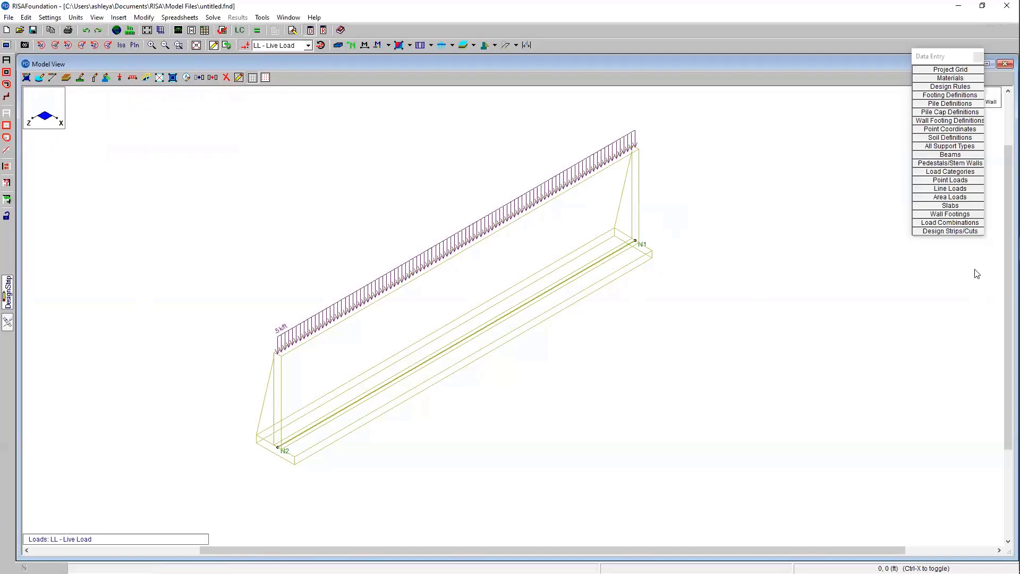
pyautogui.click(972, 222)
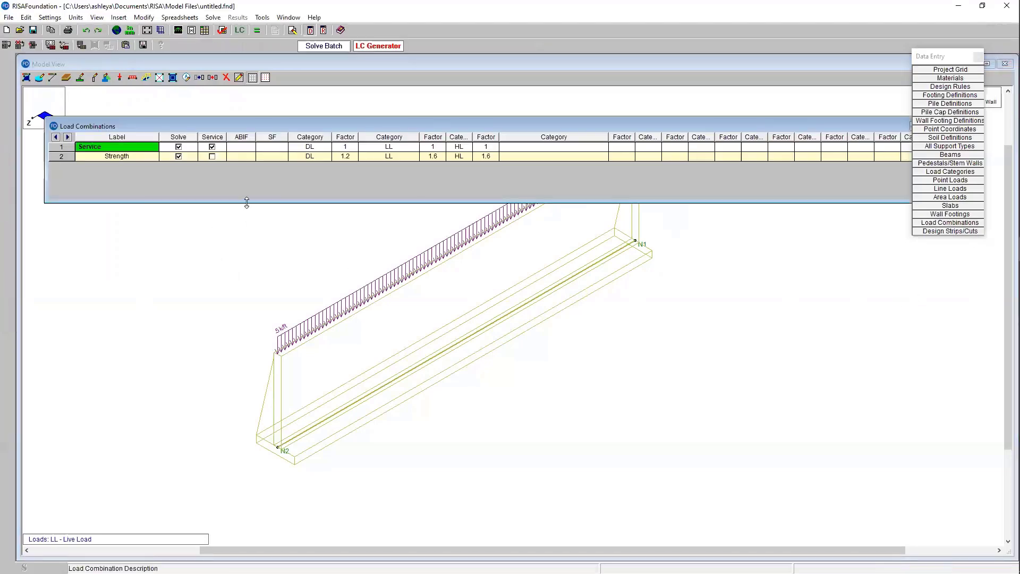
pyautogui.moveTo(247, 202); pyautogui.dragTo(256, 179)
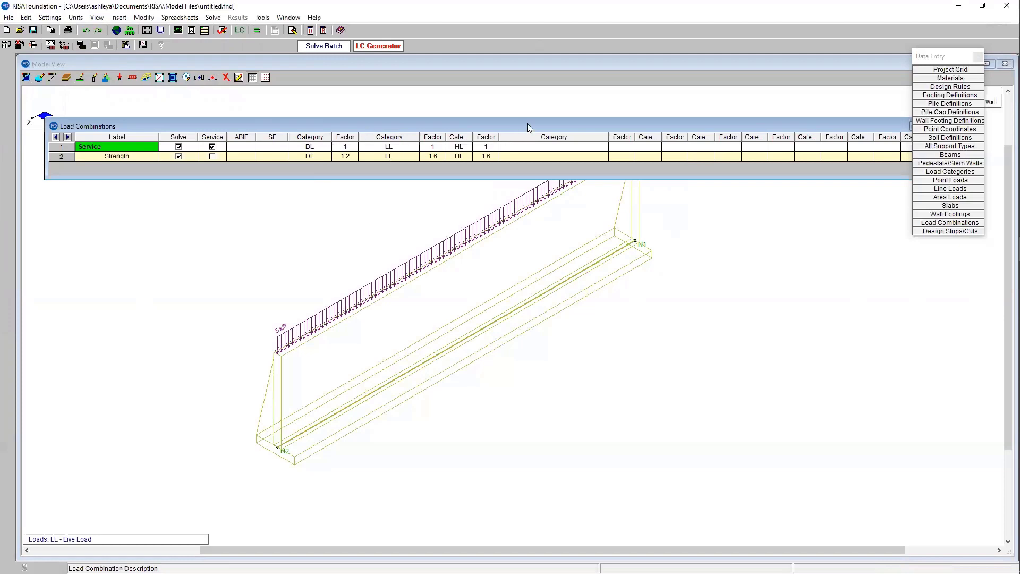
pyautogui.moveTo(530, 126); pyautogui.dragTo(535, 123)
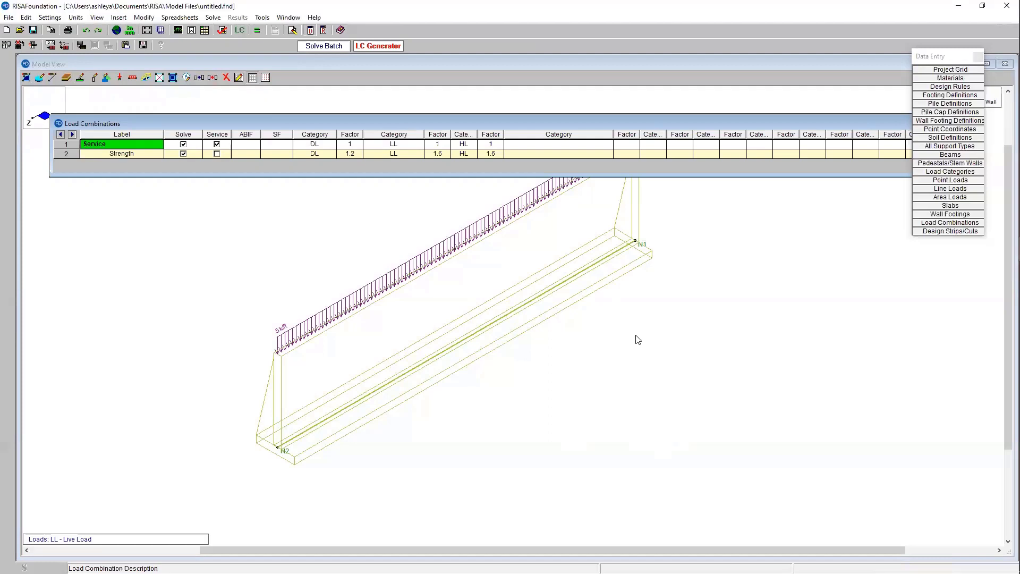
# - Solve the model and hide the load arrows
pyautogui.click(617, 381)
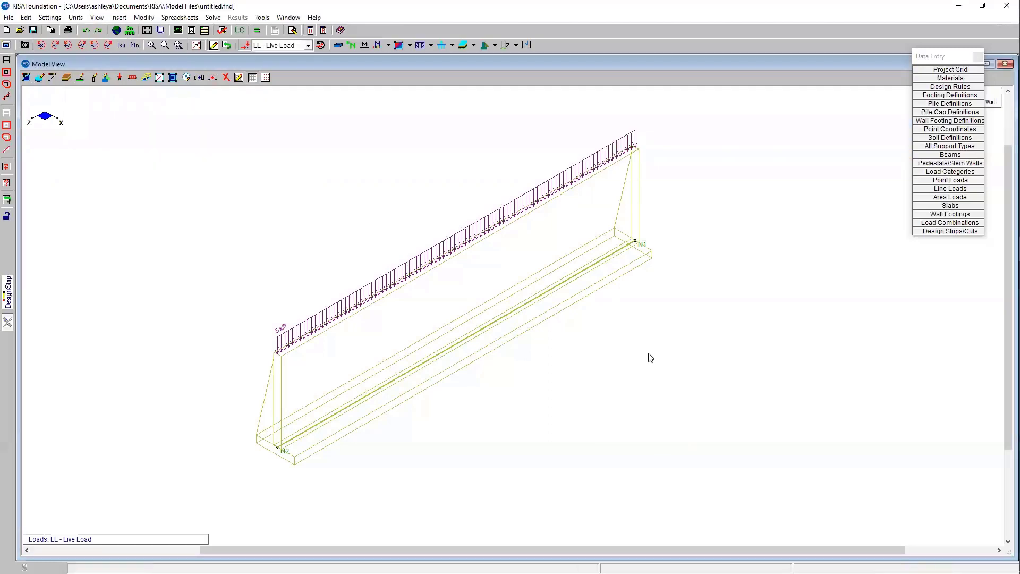
pyautogui.click(257, 31)
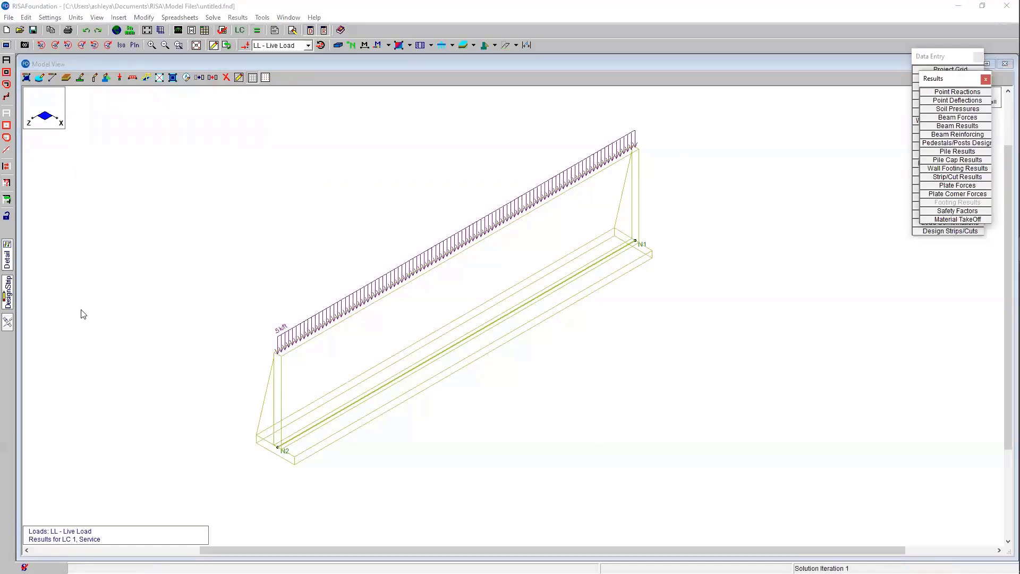
pyautogui.moveTo(496, 417); pyautogui.dragTo(461, 397, button='middle')
pyautogui.click(246, 46)
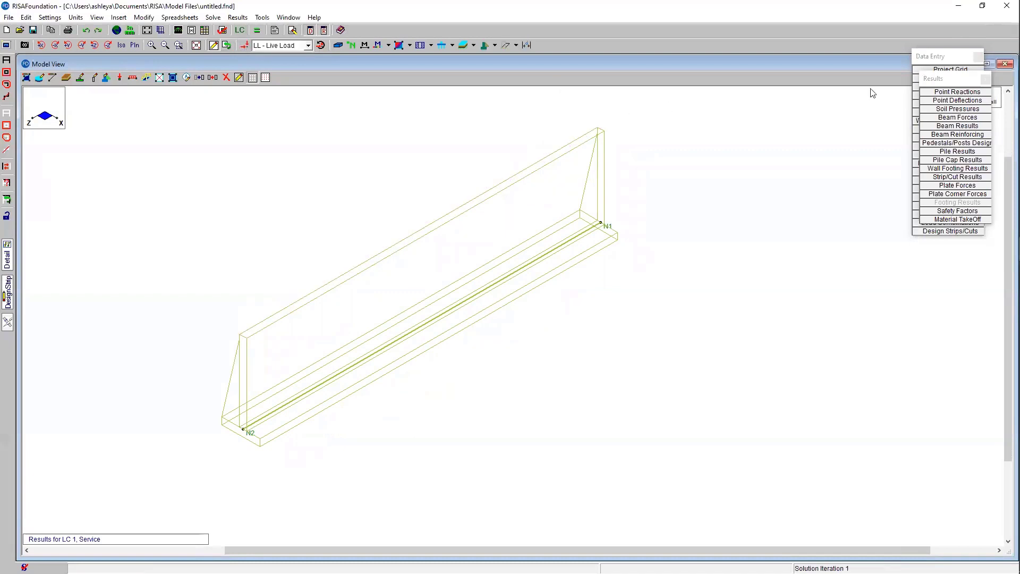
# - Open the detail report for wall footing WF1 using the Detail tool
pyautogui.click(933, 87)
pyautogui.moveTo(934, 86); pyautogui.dragTo(852, 102)
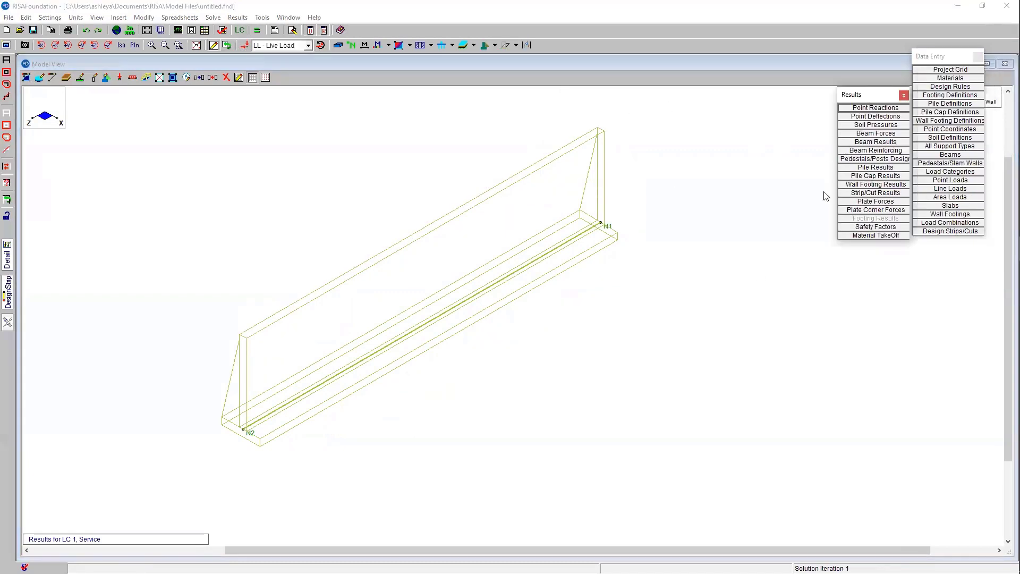
pyautogui.click(8, 255)
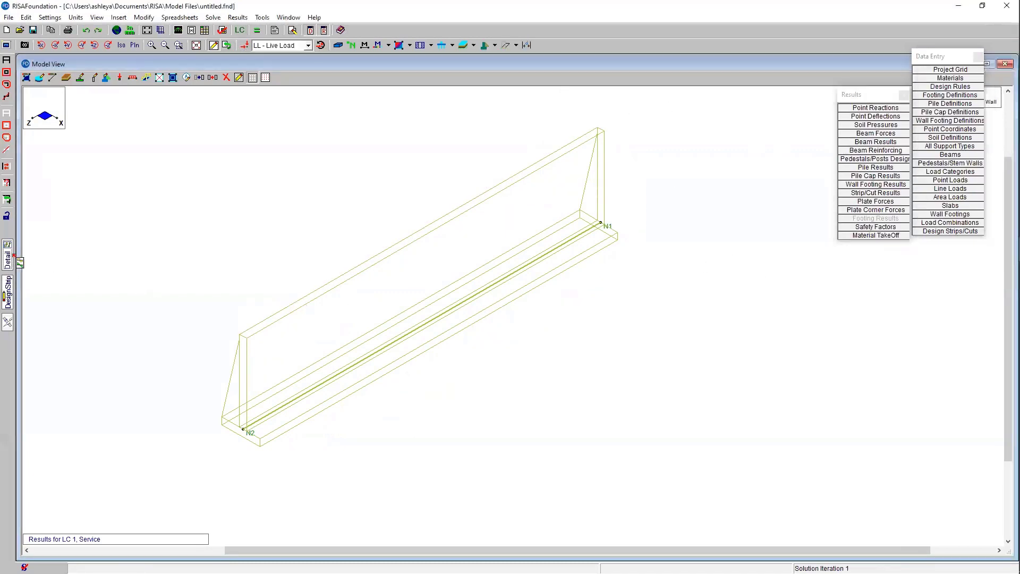
pyautogui.click(473, 302)
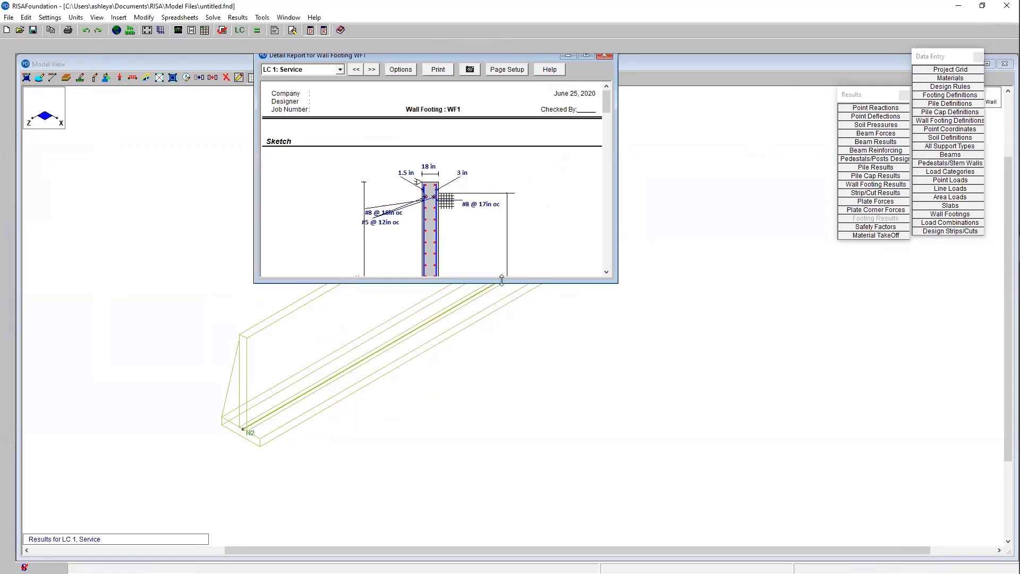
# - Stretch the WF1 report to show the full sketch, keeping LC 1: Service selected
pyautogui.doubleClick(502, 279)
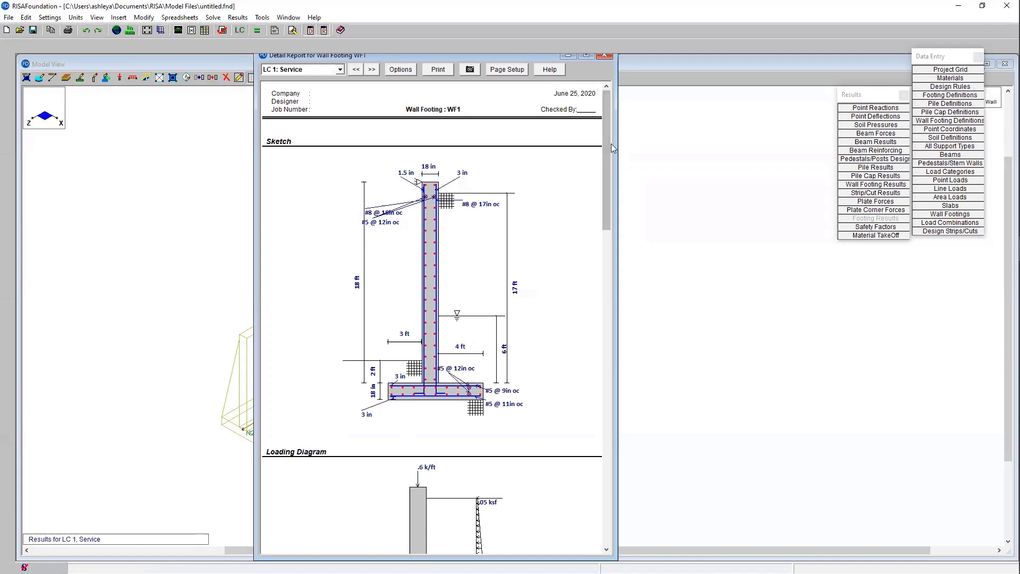
pyautogui.click(325, 70)
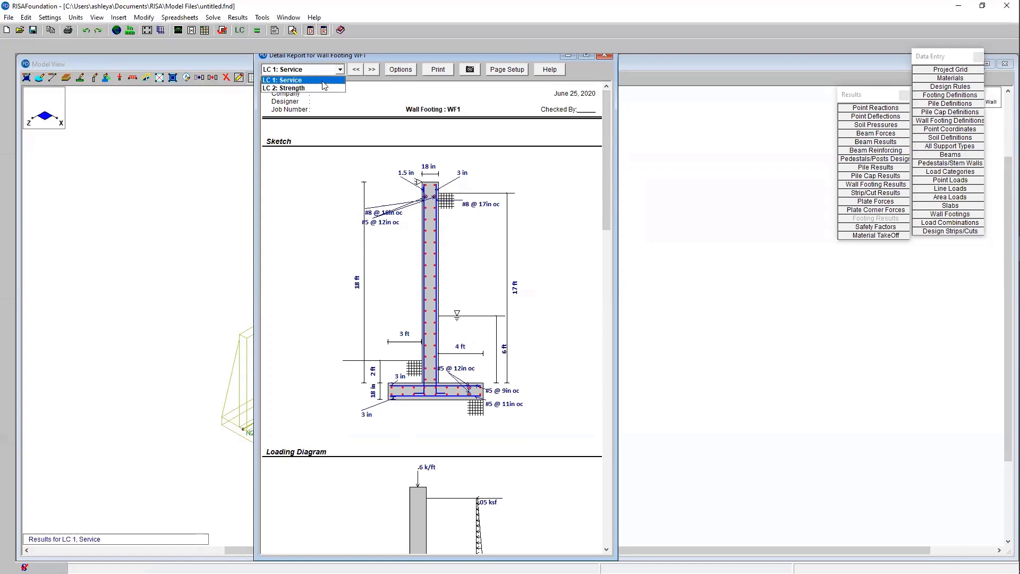
pyautogui.click(323, 81)
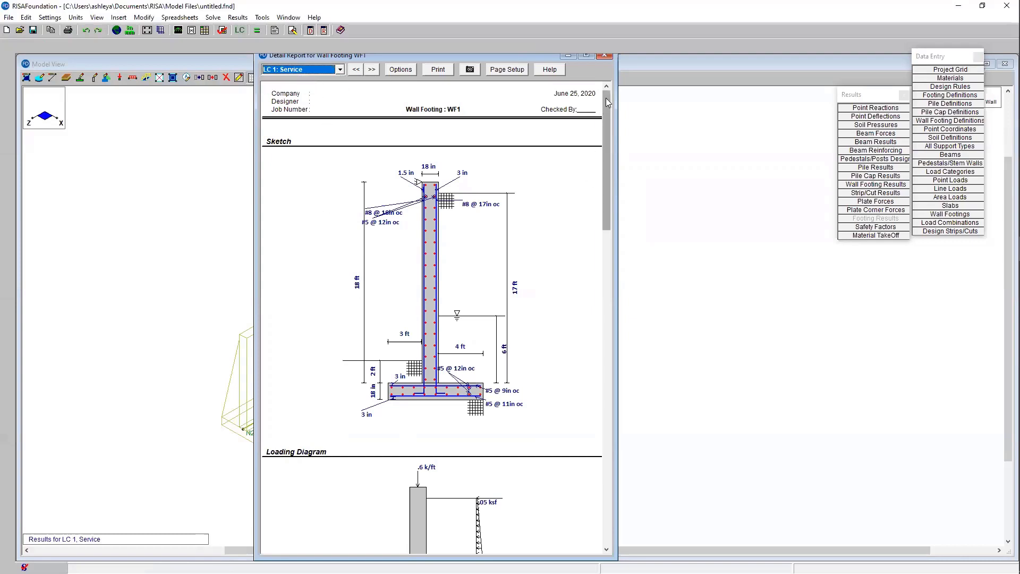
# - Scroll the WF1 report down to the overturning and sliding checks, back to top, then close it
pyautogui.moveTo(606, 98); pyautogui.dragTo(609, 198)
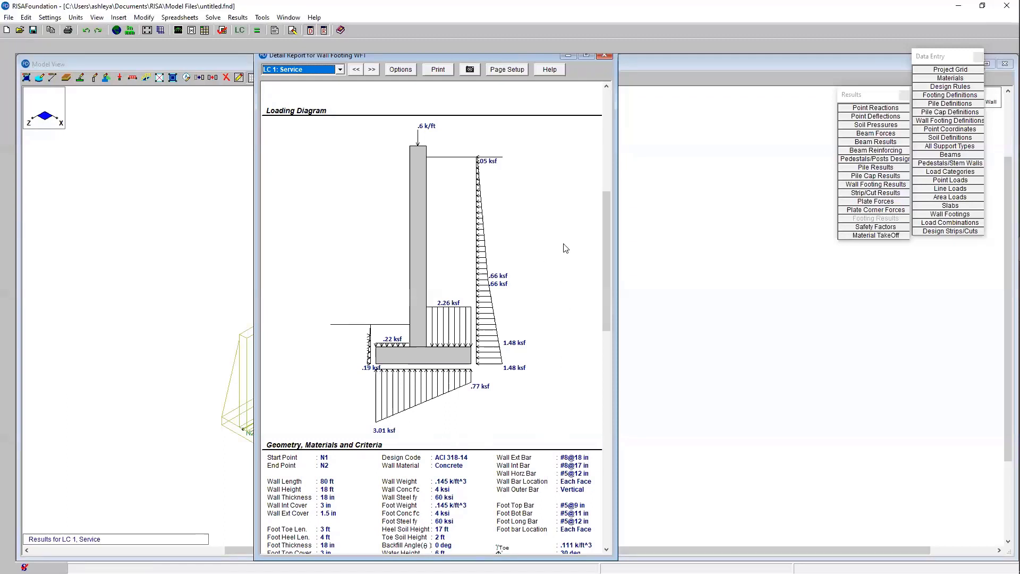
pyautogui.moveTo(605, 206); pyautogui.dragTo(609, 428)
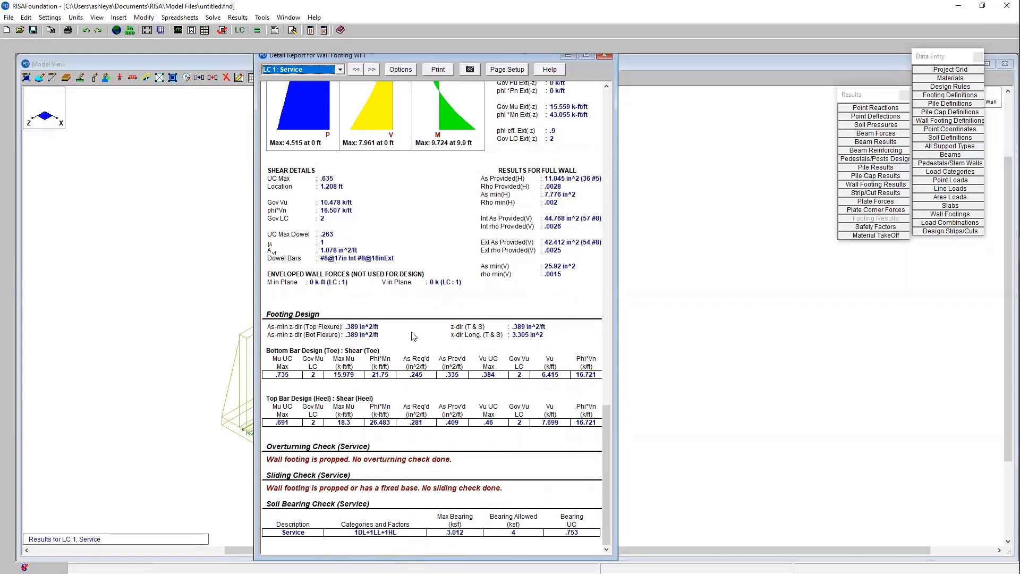
pyautogui.moveTo(603, 453); pyautogui.dragTo(650, 180)
pyautogui.moveTo(603, 214); pyautogui.dragTo(604, 521)
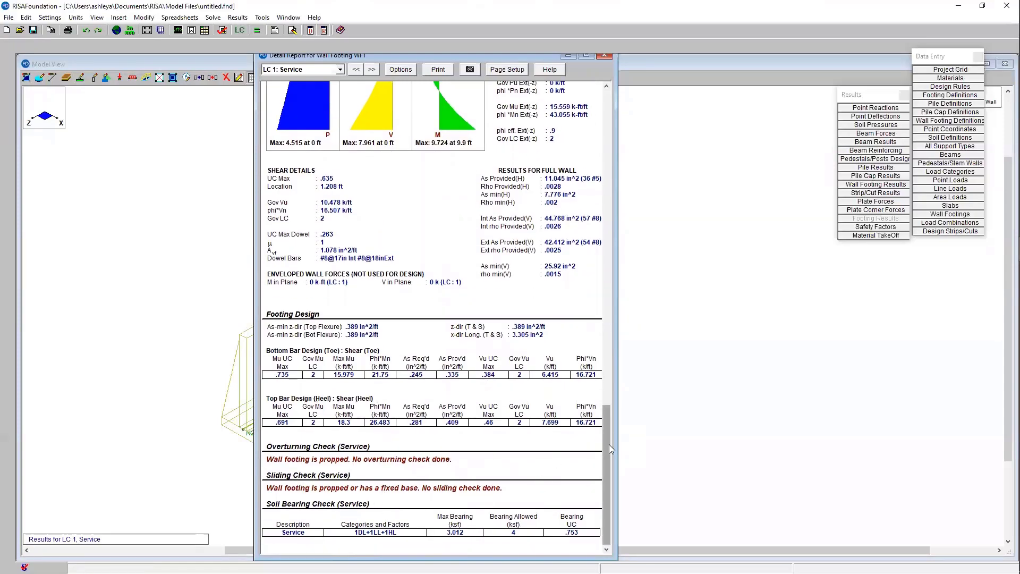
pyautogui.moveTo(608, 427); pyautogui.dragTo(608, 249)
pyautogui.moveTo(625, 118); pyautogui.dragTo(605, 70)
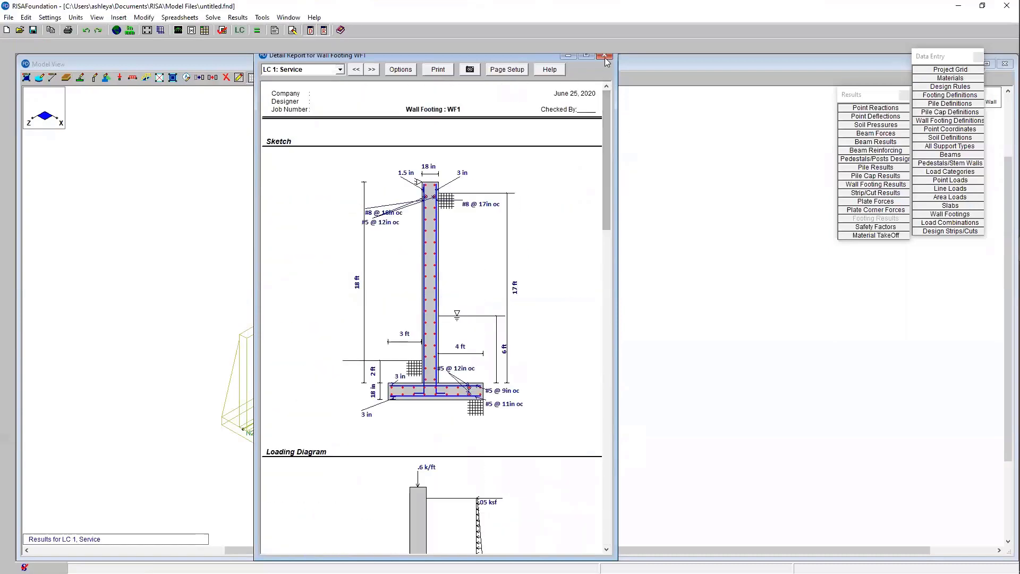
pyautogui.click(604, 56)
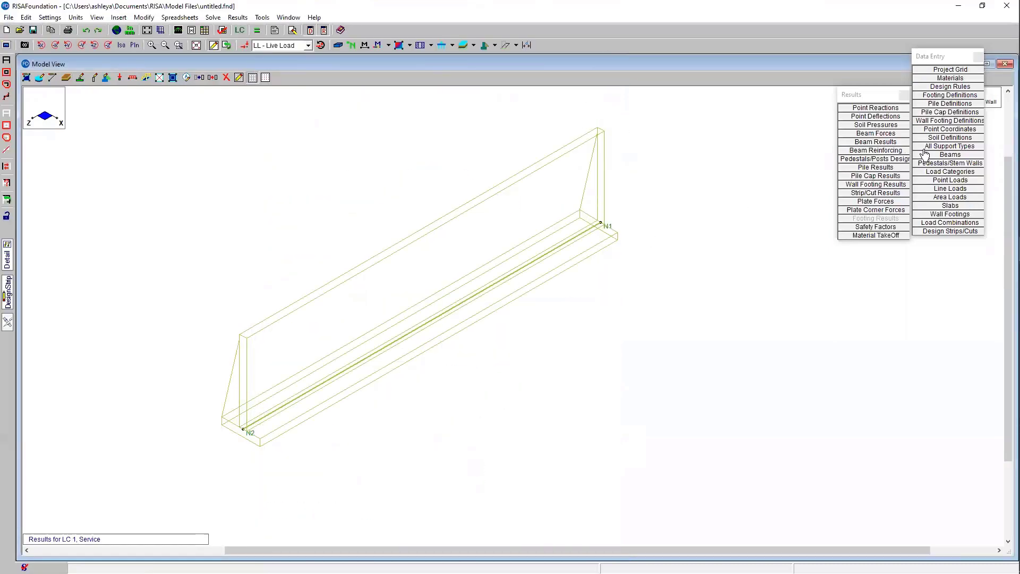
# - Set Basement Wall Propped? and Foot Restrained to No, accepting the clear-results warning
pyautogui.click(935, 120)
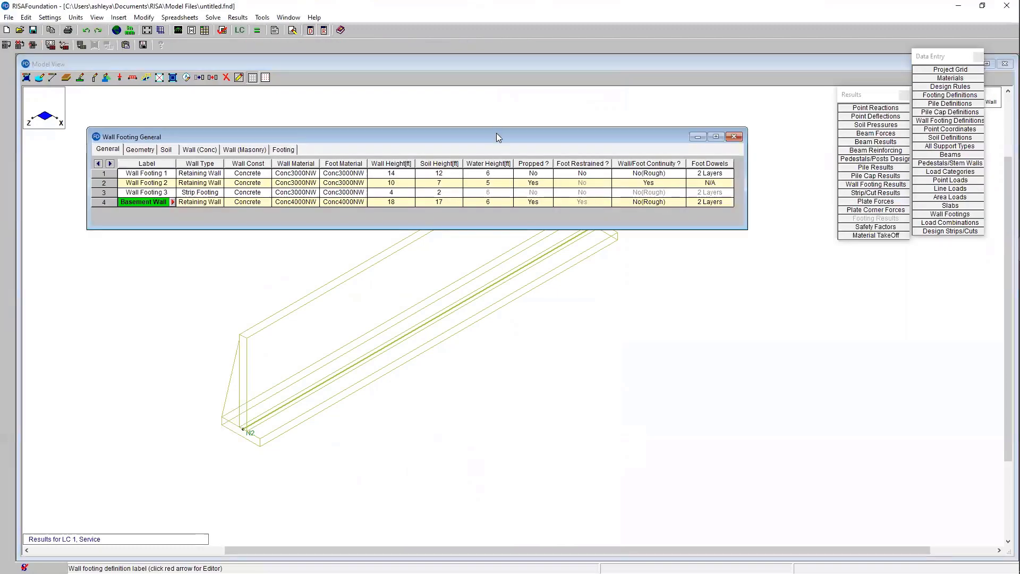
pyautogui.moveTo(497, 133); pyautogui.dragTo(489, 150)
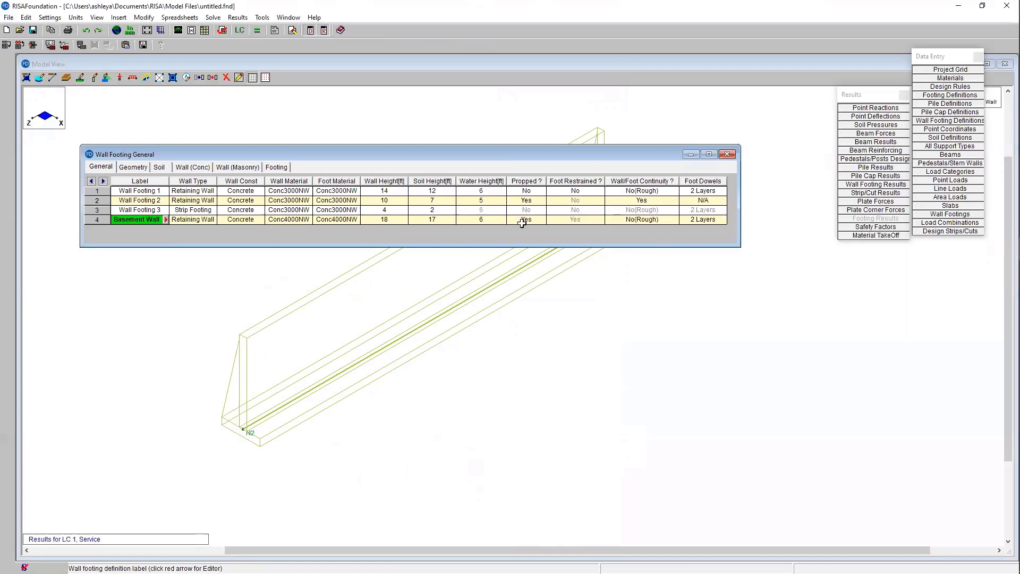
pyautogui.click(525, 220)
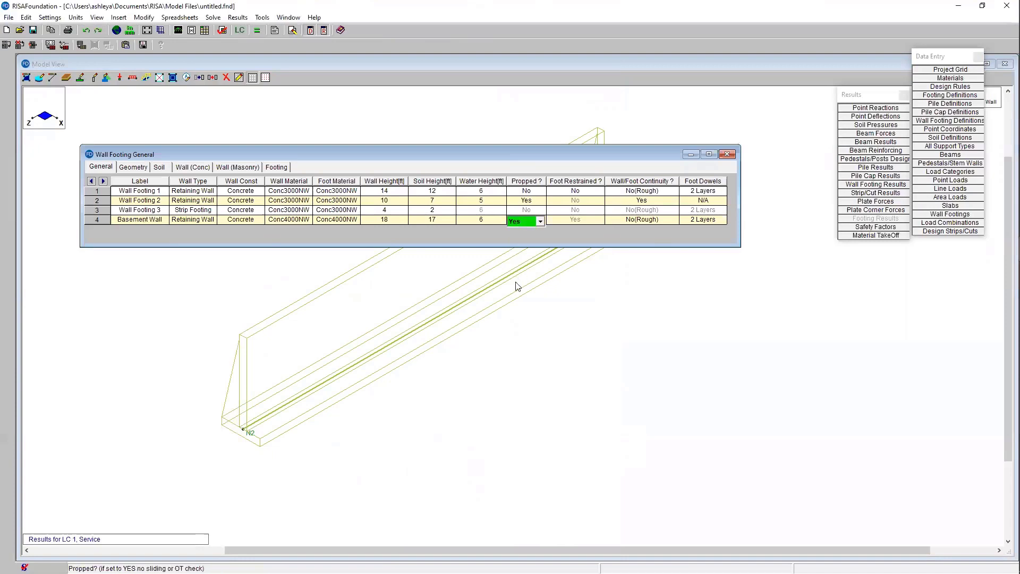
pyautogui.click(534, 222)
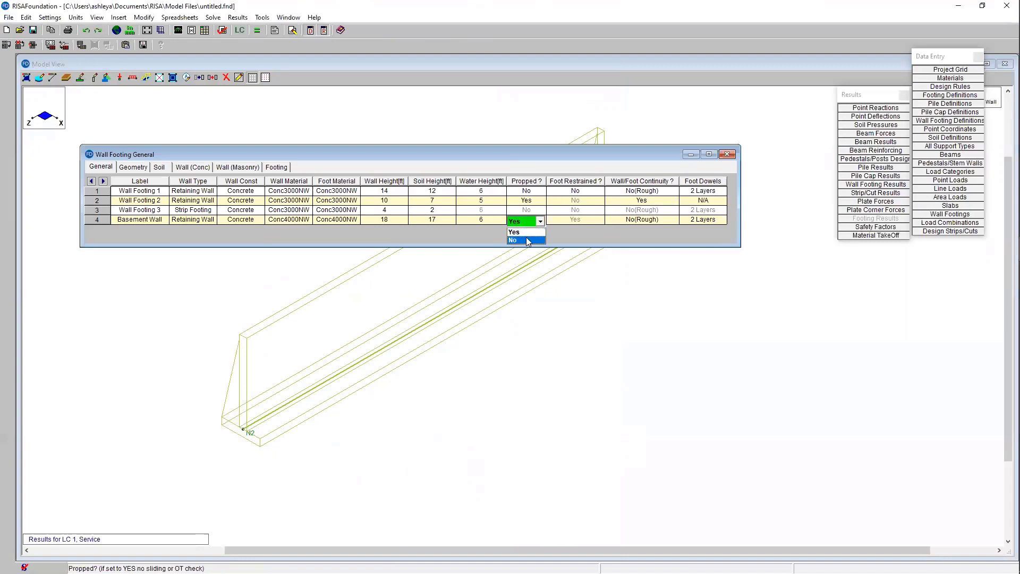
pyautogui.click(528, 240)
pyautogui.click(564, 220)
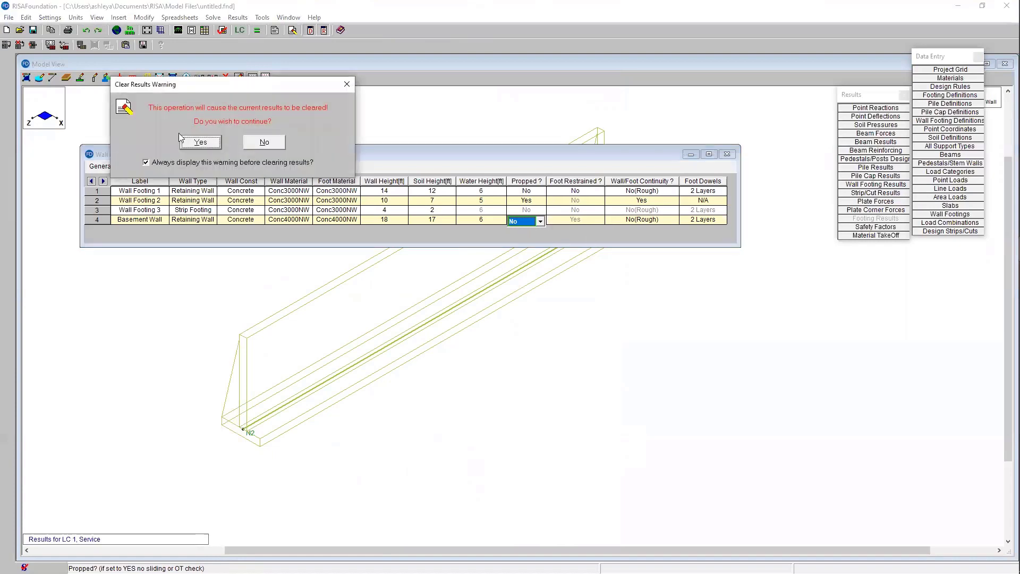
pyautogui.click(198, 141)
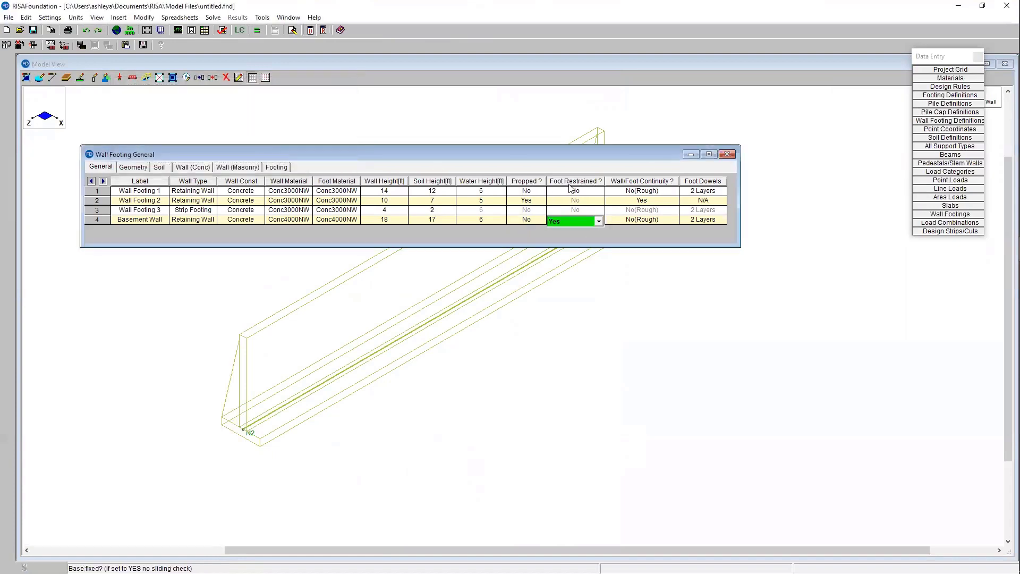
pyautogui.click(579, 229)
pyautogui.click(581, 239)
pyautogui.press('Tab')
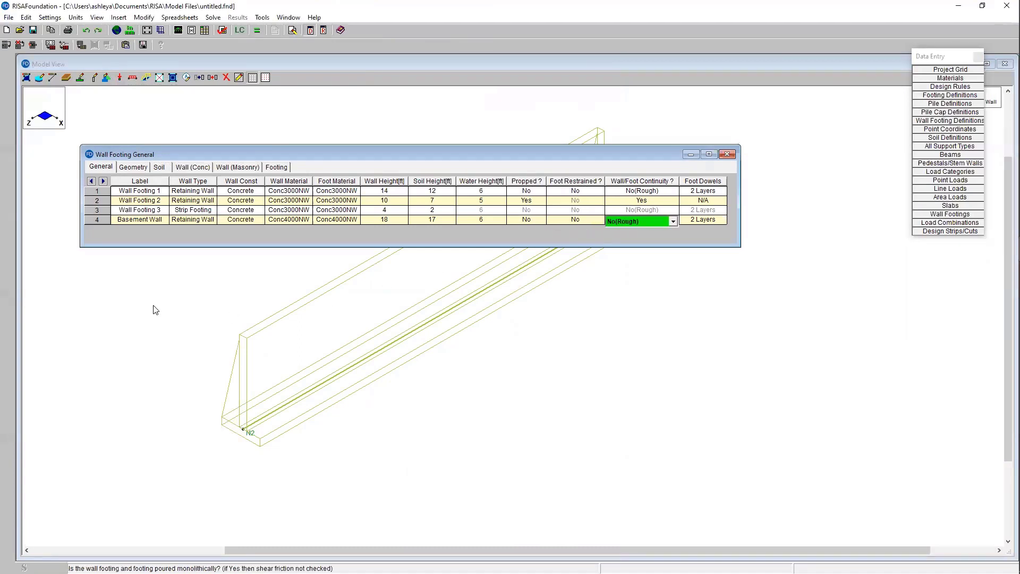
# - Change the Basement Wall heel length from 4 to 5.5 ft in the definition editor
pyautogui.click(143, 220)
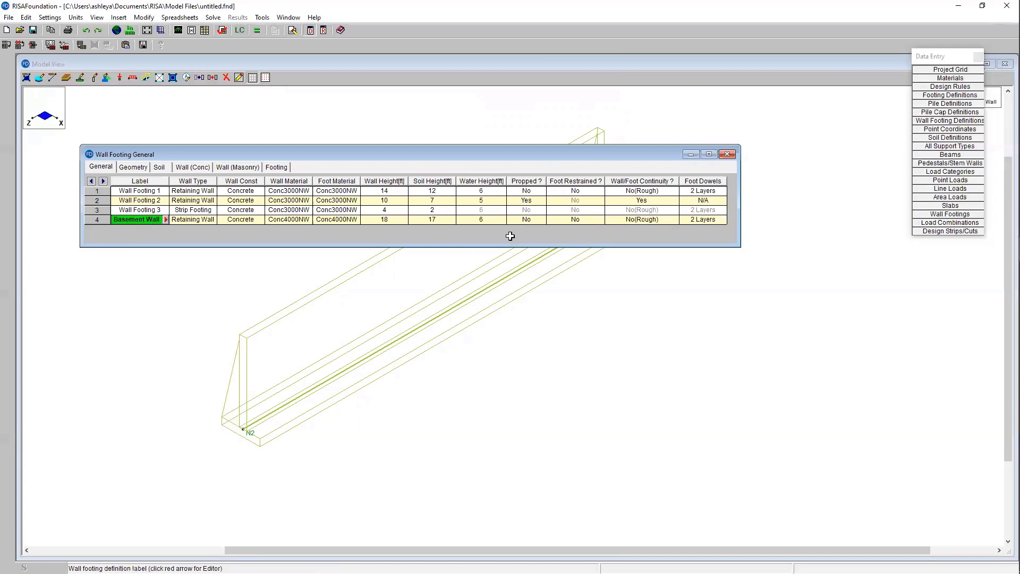
pyautogui.click(166, 220)
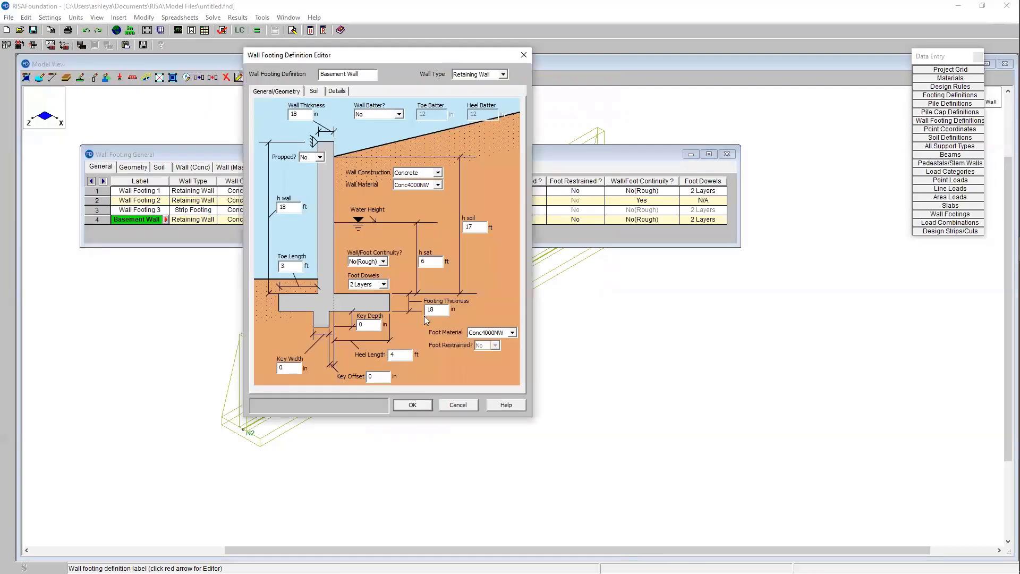
pyautogui.click(402, 355)
pyautogui.press('BackSpace')
pyautogui.write('5.5')
pyautogui.press('Tab')
pyautogui.click(420, 405)
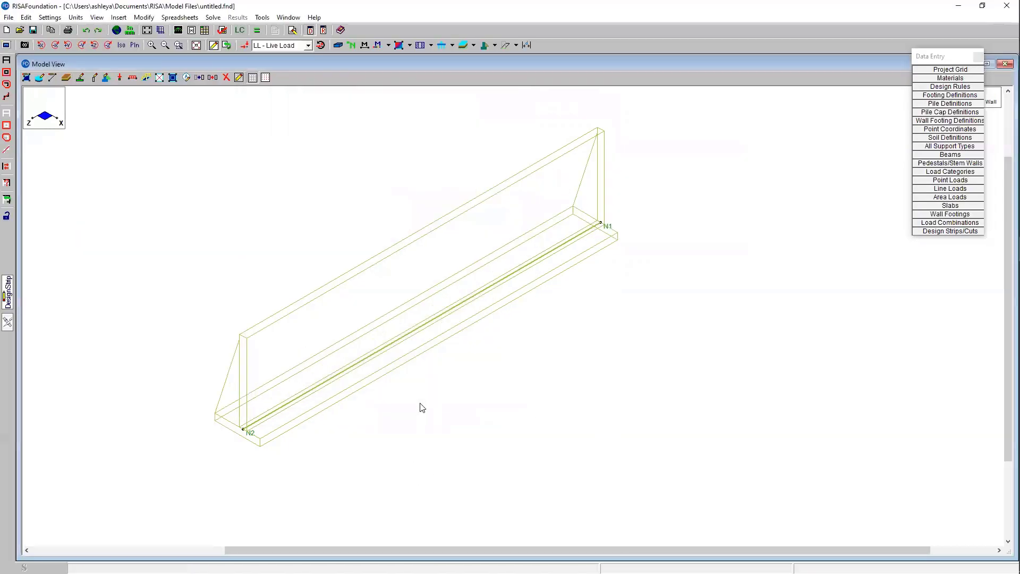
# - Re-run the analysis and dismiss the warning log
pyautogui.click(257, 30)
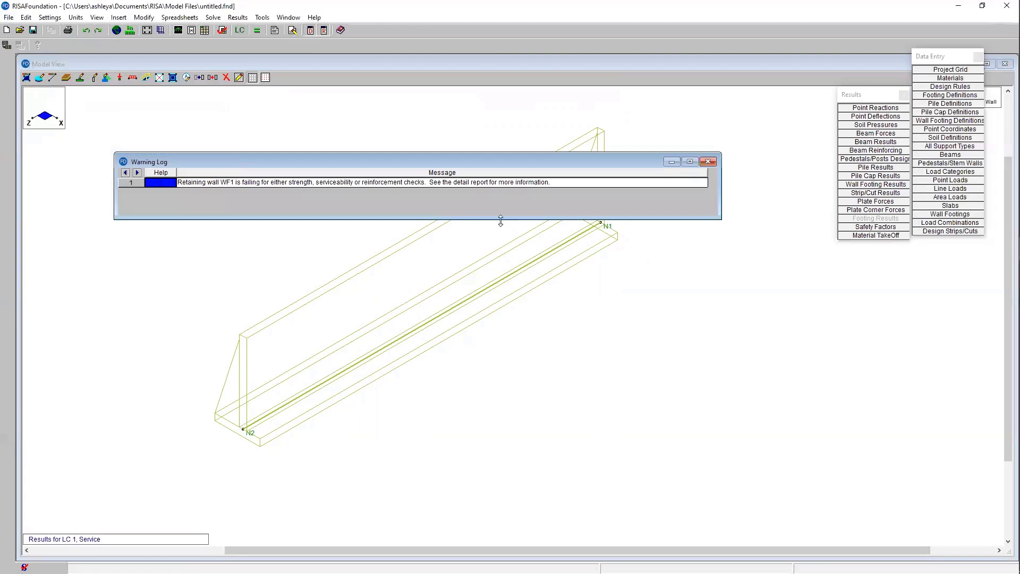
pyautogui.moveTo(500, 221); pyautogui.dragTo(498, 203)
pyautogui.moveTo(397, 162); pyautogui.dragTo(398, 115)
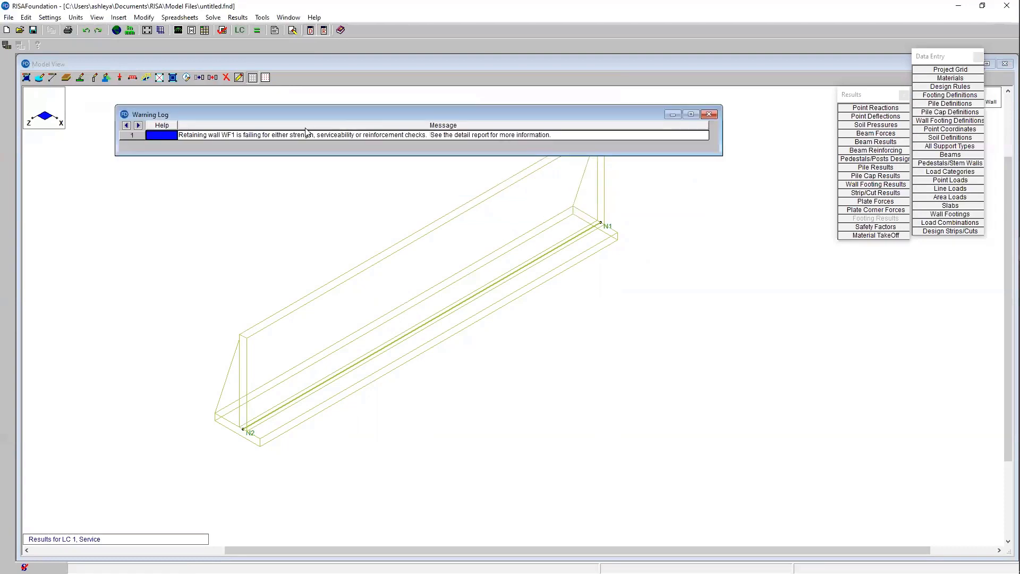
pyautogui.click(715, 115)
# - Open the WF1 detail report and enlarge it to show the 5.5 ft heel sketch
pyautogui.click(7, 263)
pyautogui.click(334, 378)
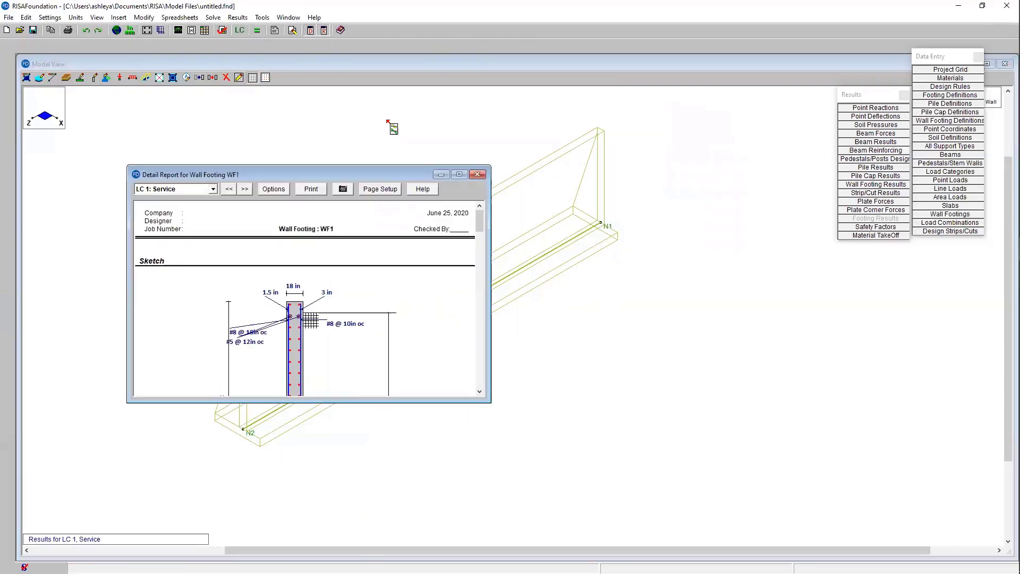
pyautogui.moveTo(384, 176); pyautogui.dragTo(566, 58)
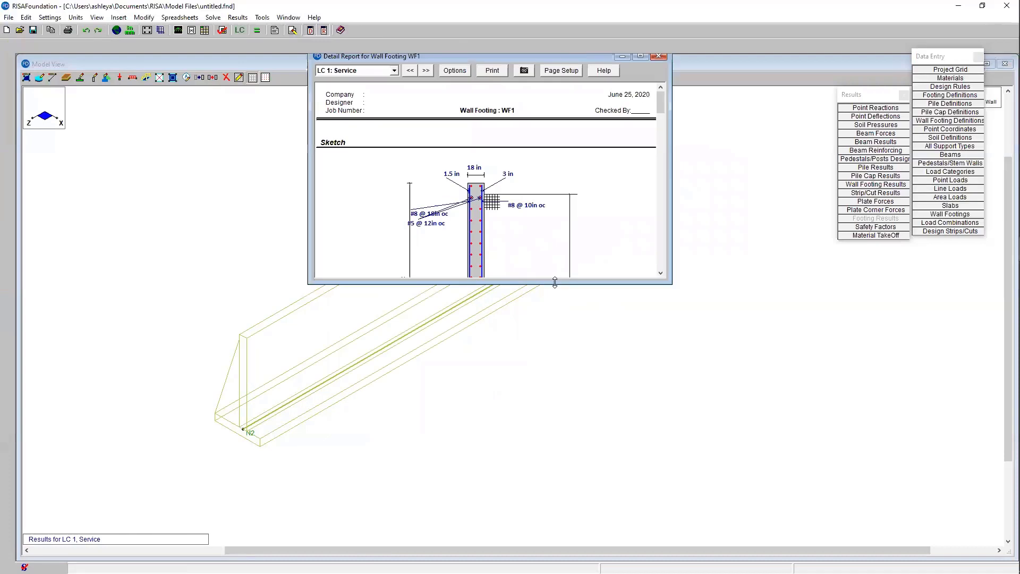
pyautogui.moveTo(555, 284); pyautogui.dragTo(558, 559)
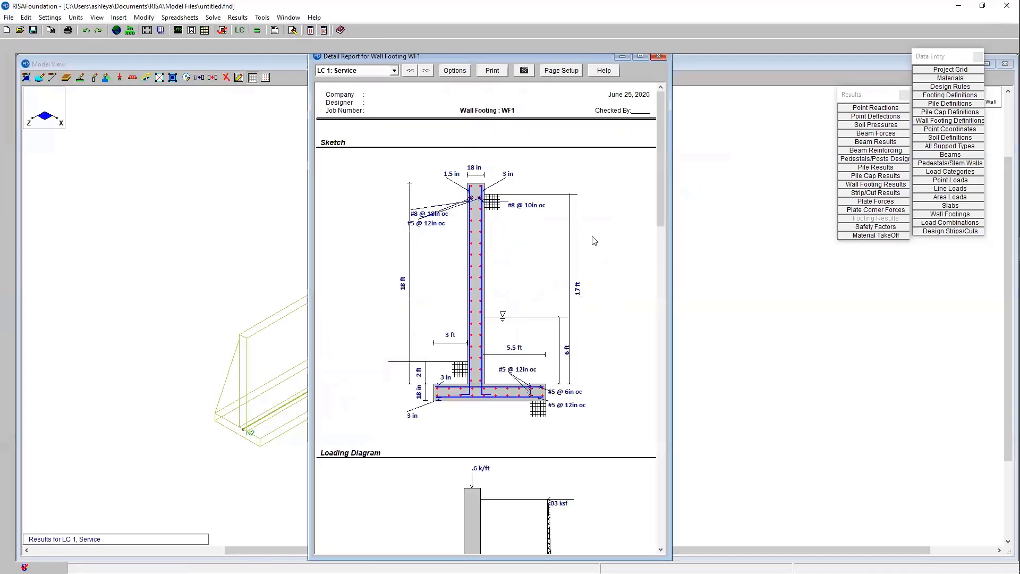
pyautogui.moveTo(662, 133); pyautogui.dragTo(675, 223)
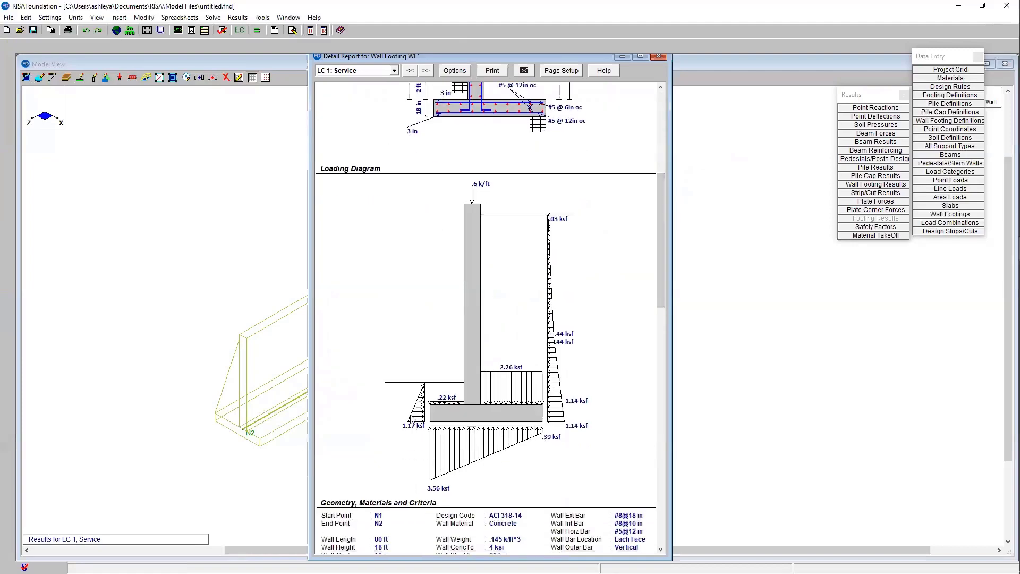
# - Widen the WF1 report to review overturning 2.487 and sliding 0.933 safety factors, then scroll back up
pyautogui.moveTo(658, 191); pyautogui.dragTo(665, 454)
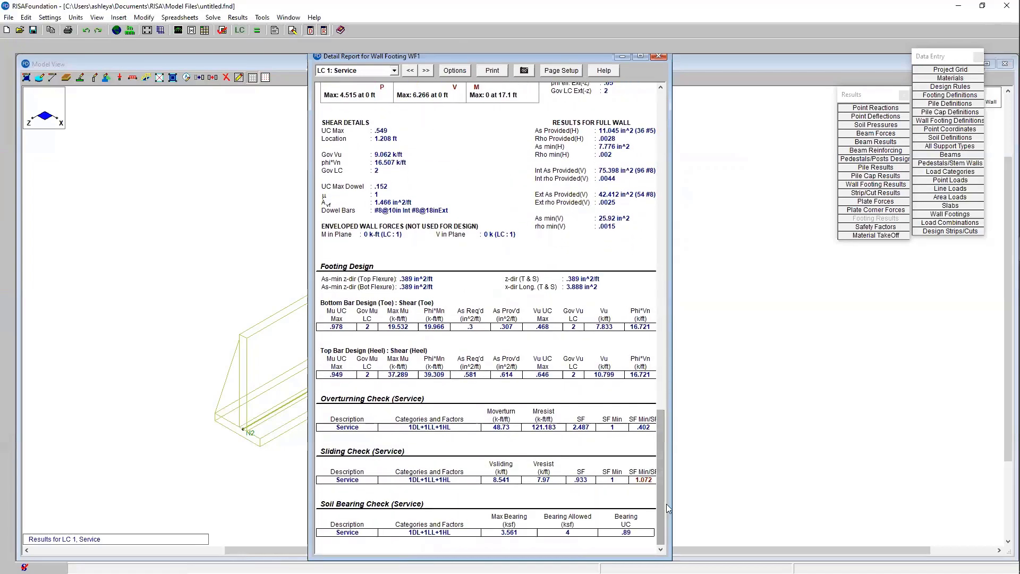
pyautogui.moveTo(667, 504); pyautogui.dragTo(682, 504)
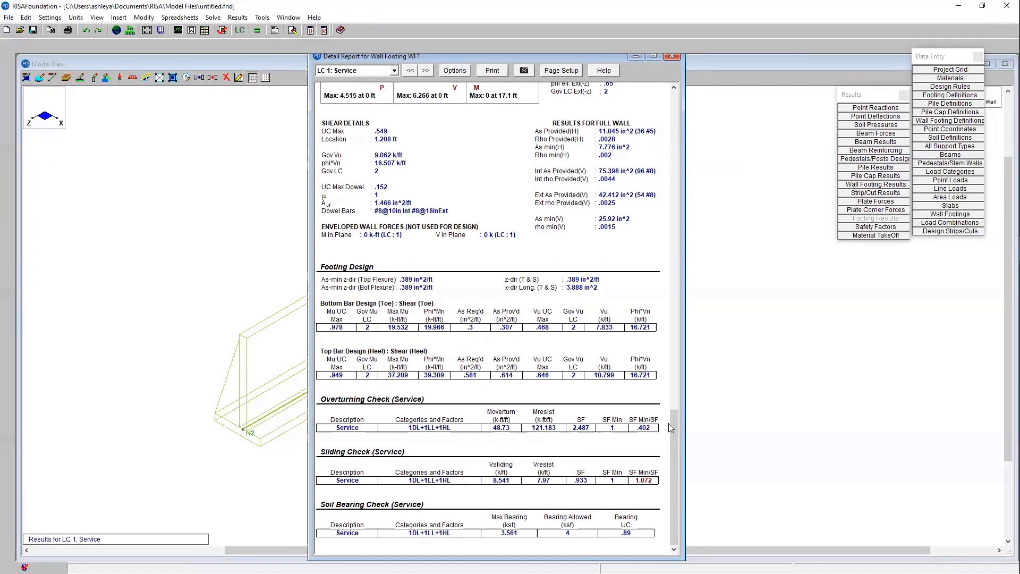
pyautogui.moveTo(674, 450)
pyautogui.mouseDown()
pyautogui.moveTo(703, 349)
pyautogui.moveTo(731, 132)
pyautogui.moveTo(734, 150)
pyautogui.mouseUp()
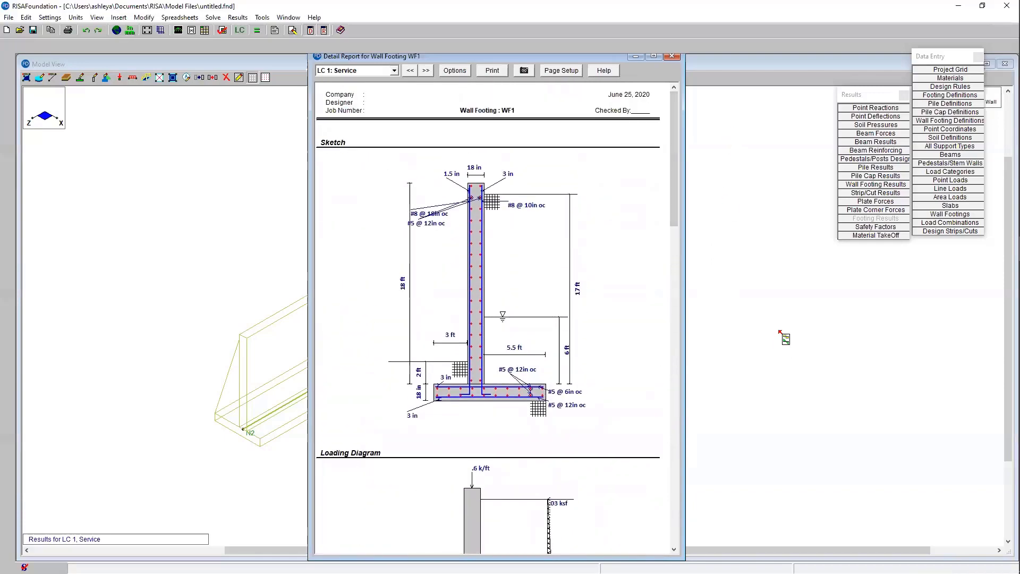